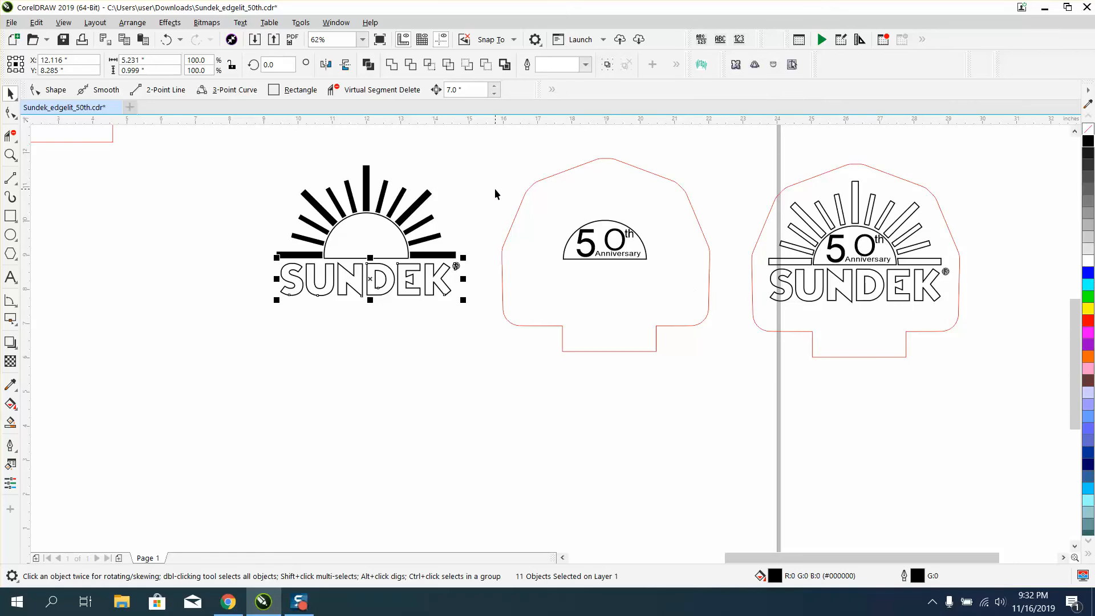
Draw a rectangle around the E and K letters and Smart Fill both letters.
{"action": "left_click", "coordinate": [495, 189]}
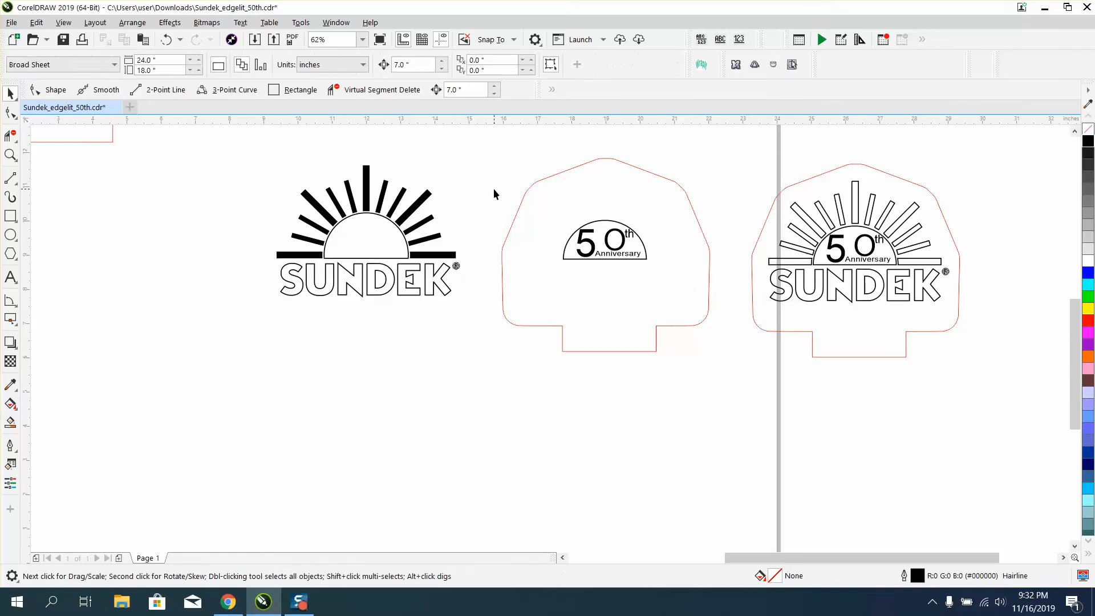
{"action": "left_click", "coordinate": [10, 154]}
{"action": "left_click_drag", "start_coordinate": [398, 249], "coordinate": [461, 305]}
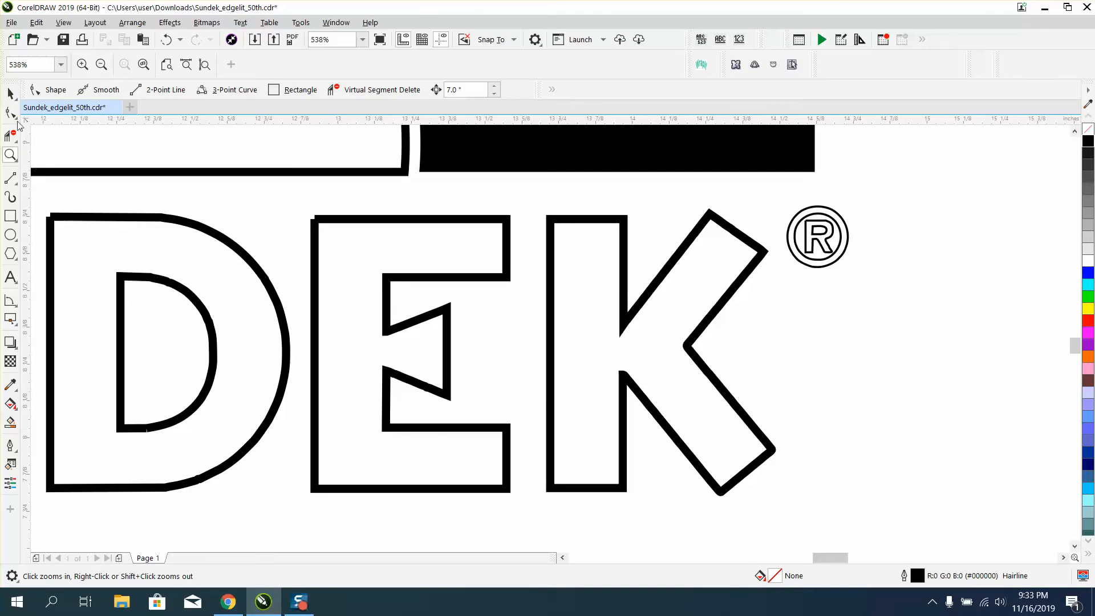
{"action": "left_click", "coordinate": [10, 93]}
{"action": "left_click", "coordinate": [10, 215]}
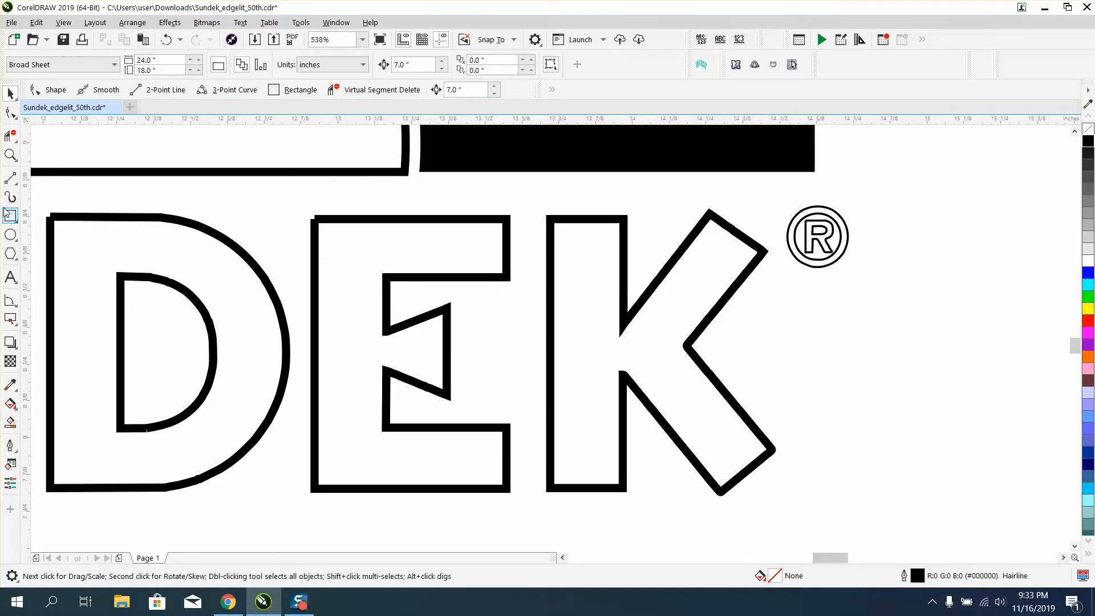
{"action": "left_click", "coordinate": [63, 220]}
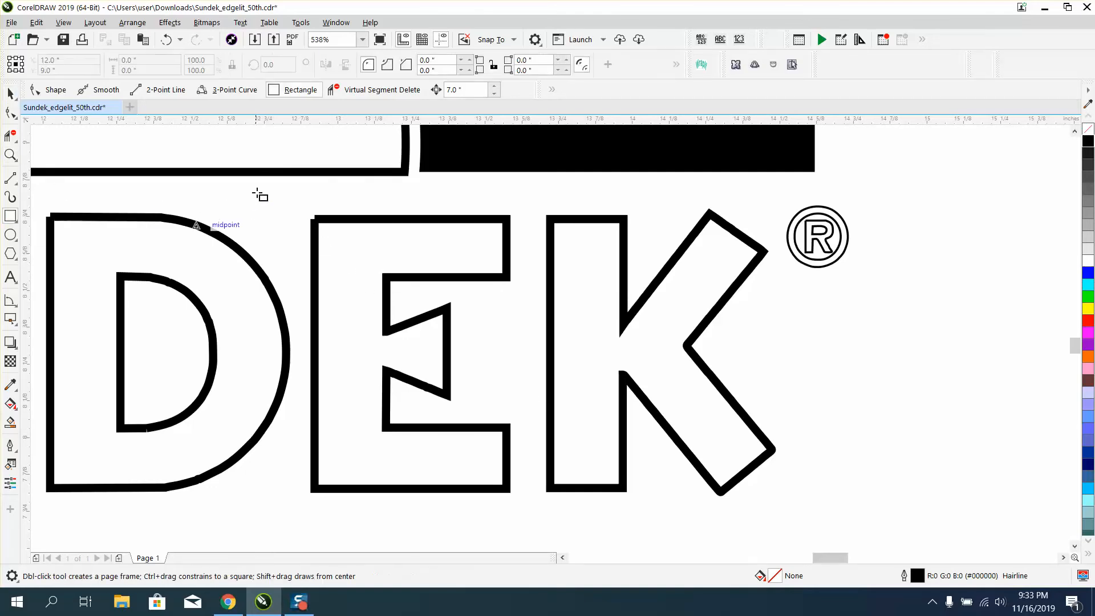
{"action": "left_click_drag", "start_coordinate": [275, 190], "coordinate": [805, 540]}
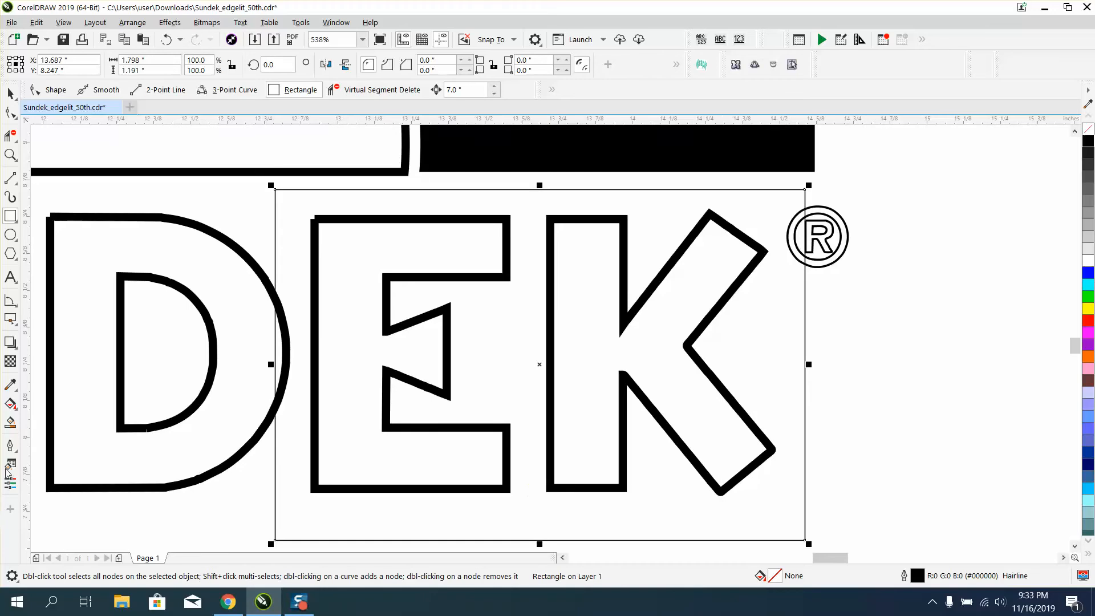
{"action": "left_click", "coordinate": [10, 422]}
{"action": "left_click", "coordinate": [357, 371]}
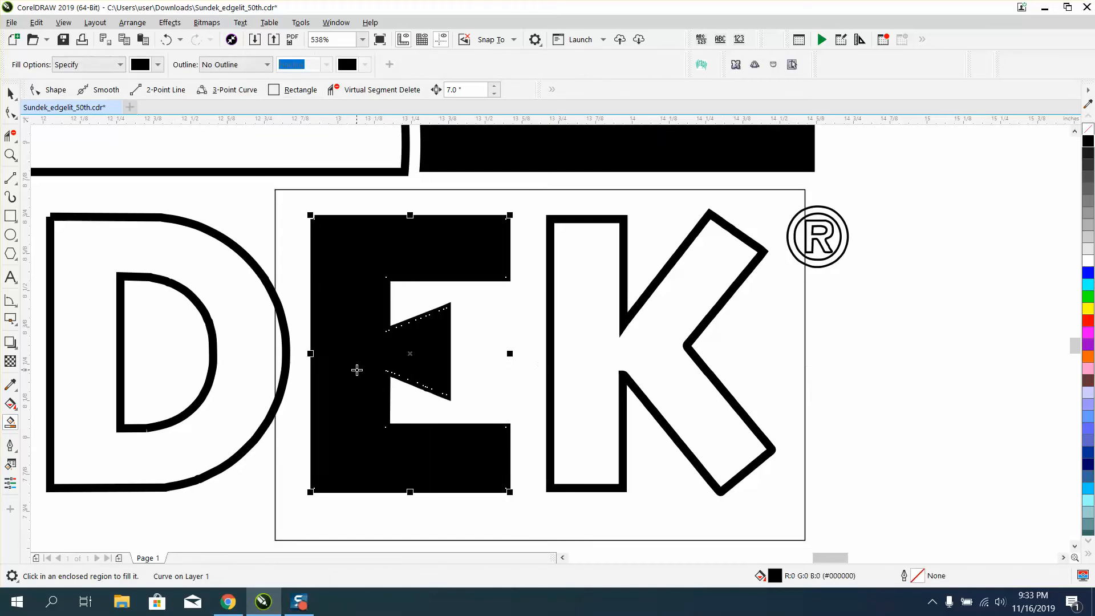
{"action": "left_click", "coordinate": [597, 319]}
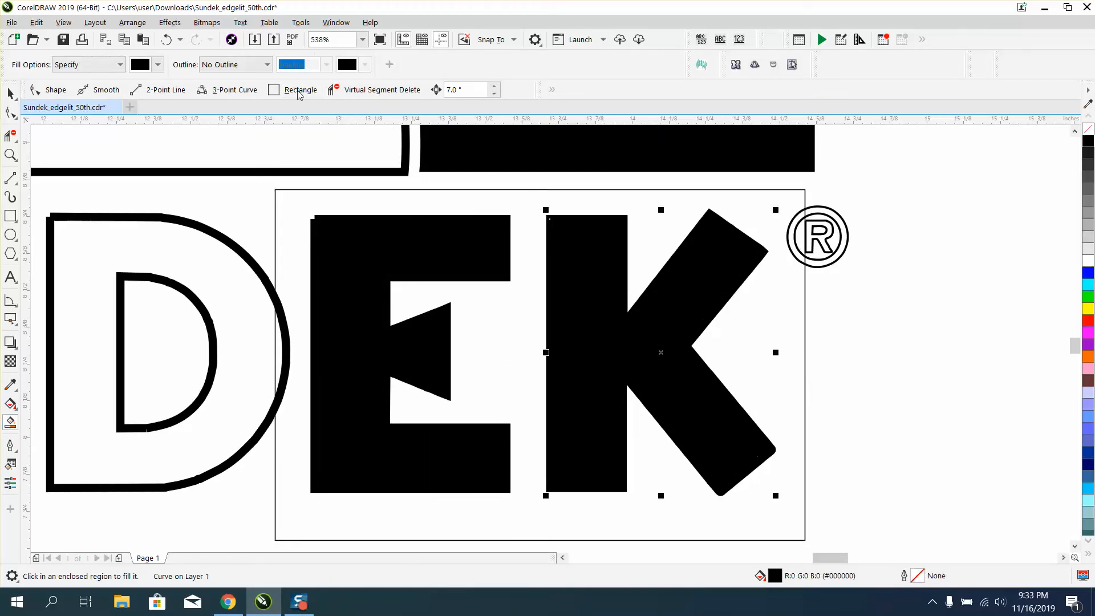
Undo the fills, Smart Fill the E alone, inspect its top-left corner up close, and undo.
{"action": "left_click", "coordinate": [167, 40]}
{"action": "left_click", "coordinate": [167, 40]}
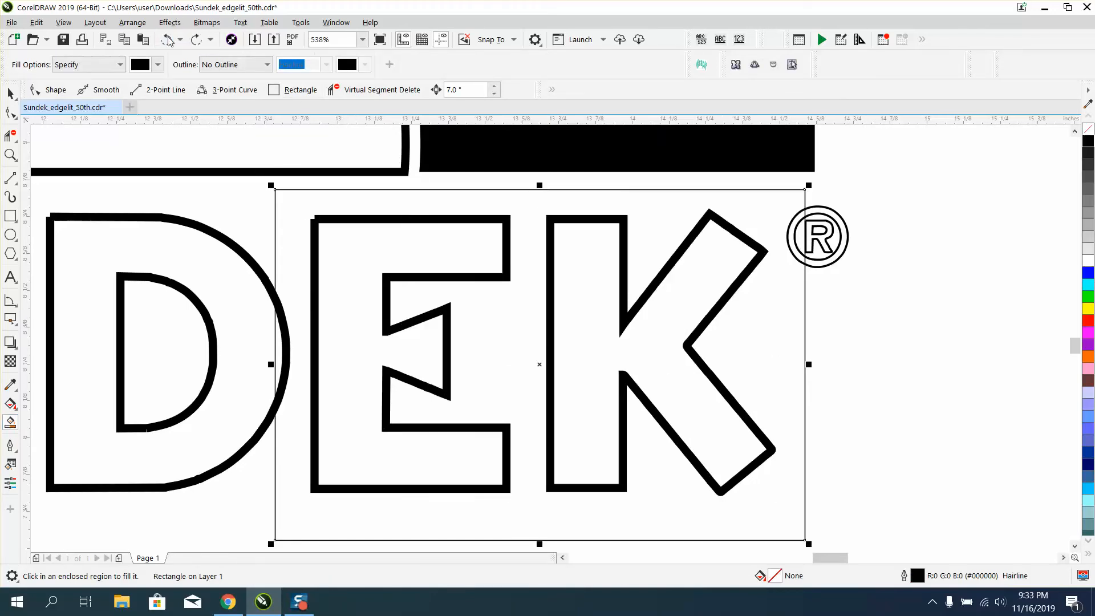
{"action": "left_click", "coordinate": [350, 245]}
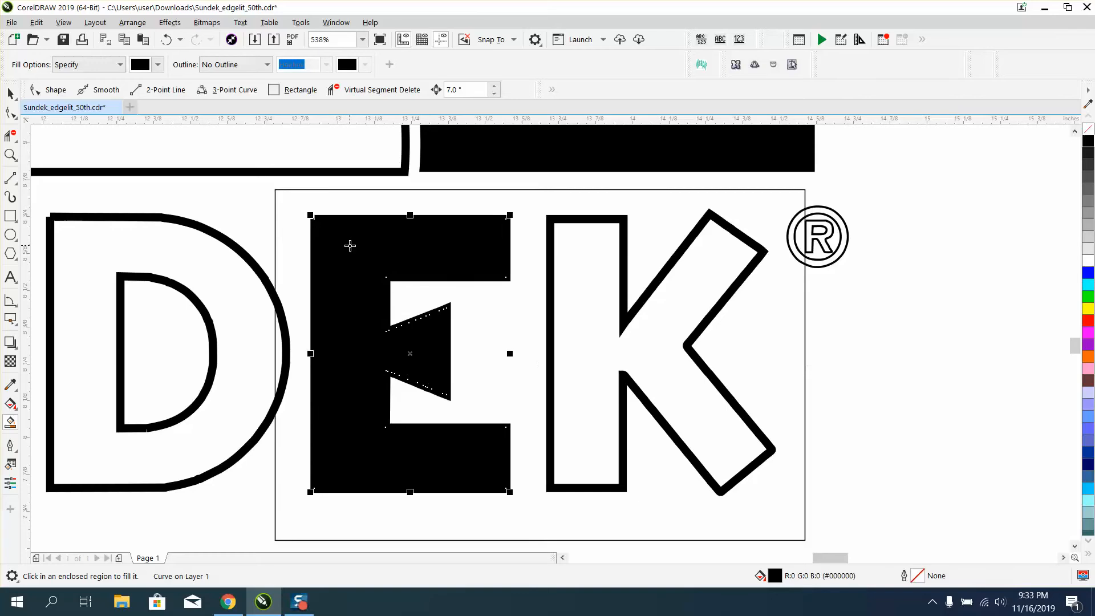
{"action": "left_click", "coordinate": [8, 155]}
{"action": "left_click_drag", "start_coordinate": [276, 203], "coordinate": [377, 249]}
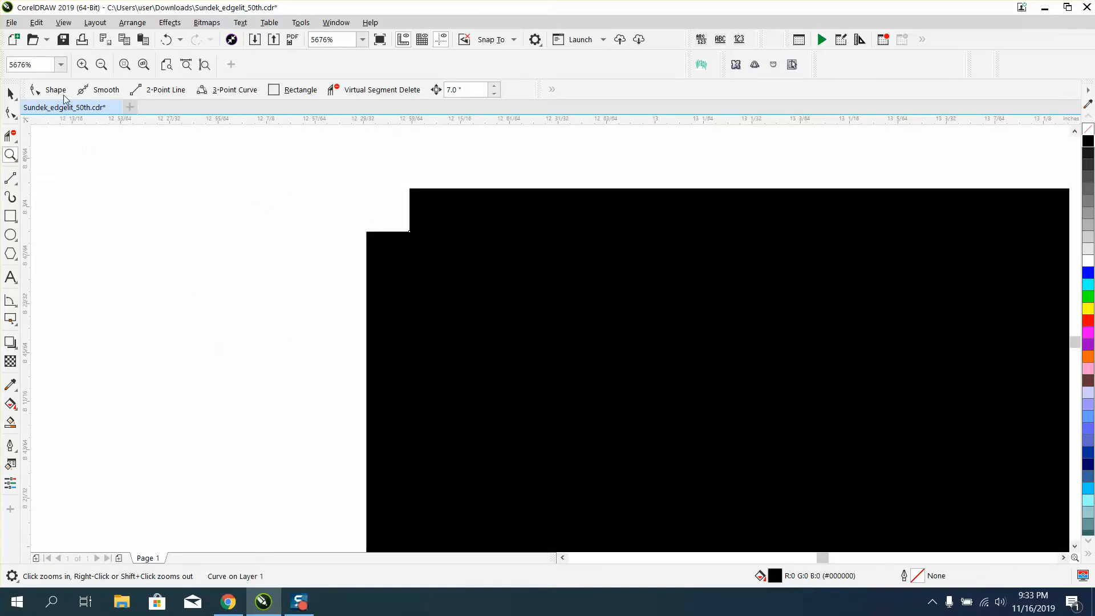
{"action": "left_click", "coordinate": [166, 41]}
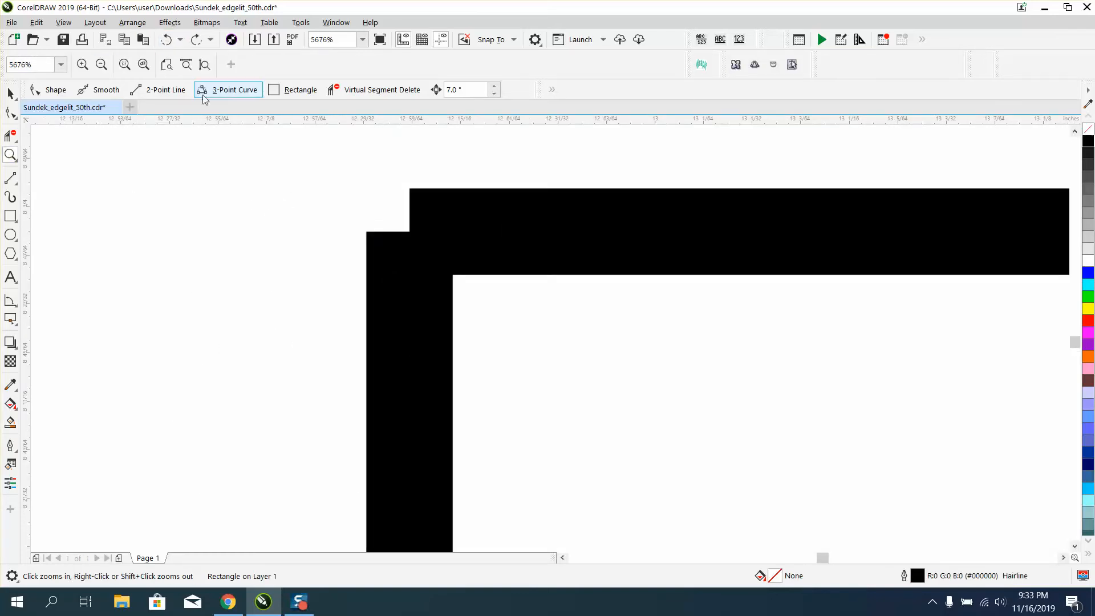
Delete the helper rectangle drawn around the E and K.
{"action": "scroll", "coordinate": [285, 172], "scroll_direction": "down", "scroll_amount": 5}
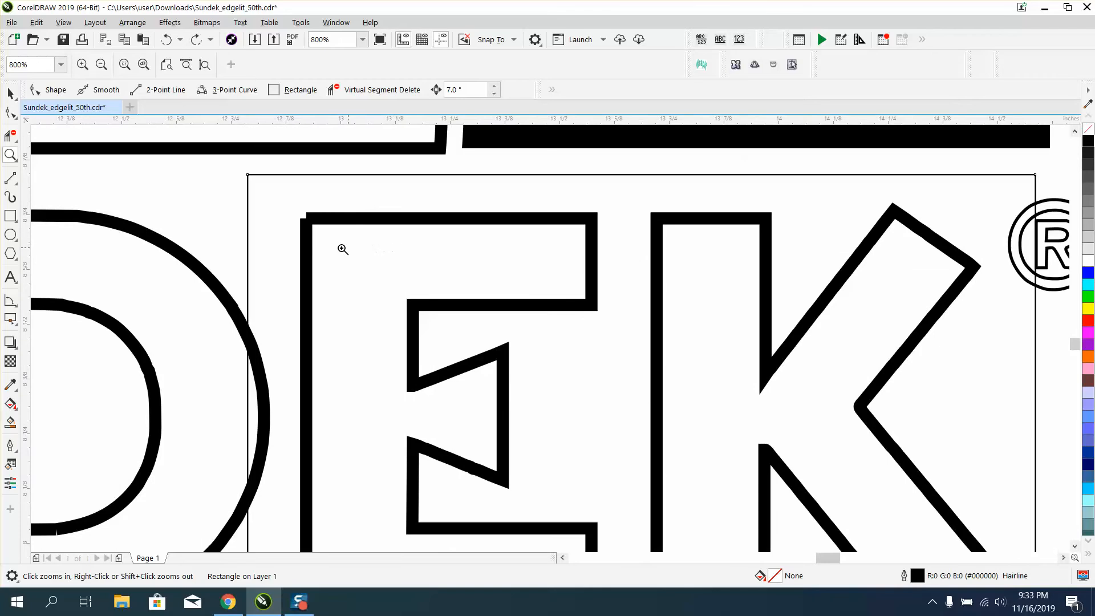
{"action": "right_click", "coordinate": [342, 249]}
{"action": "left_click", "coordinate": [11, 93]}
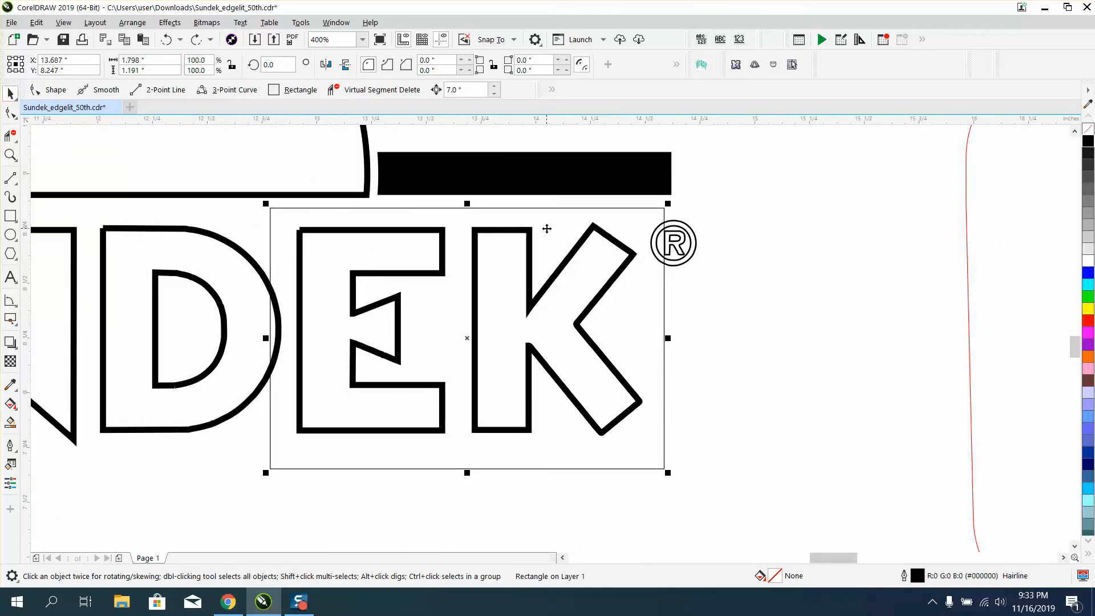
{"action": "key", "text": "Delete"}
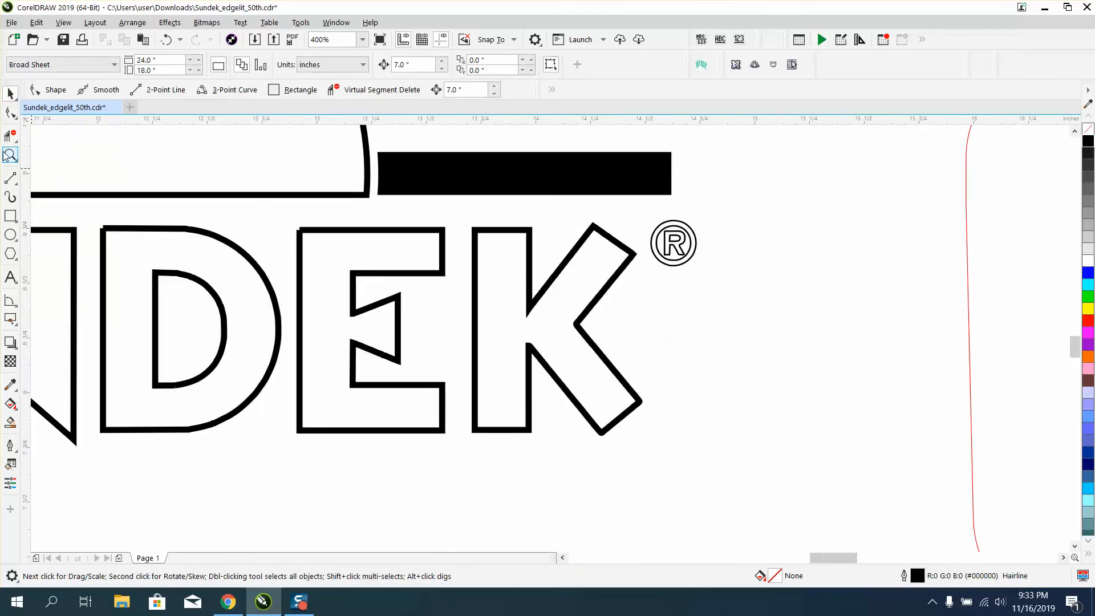
Select the E outline and open the Join Curves docker.
{"action": "left_click", "coordinate": [10, 112]}
{"action": "left_click", "coordinate": [347, 233]}
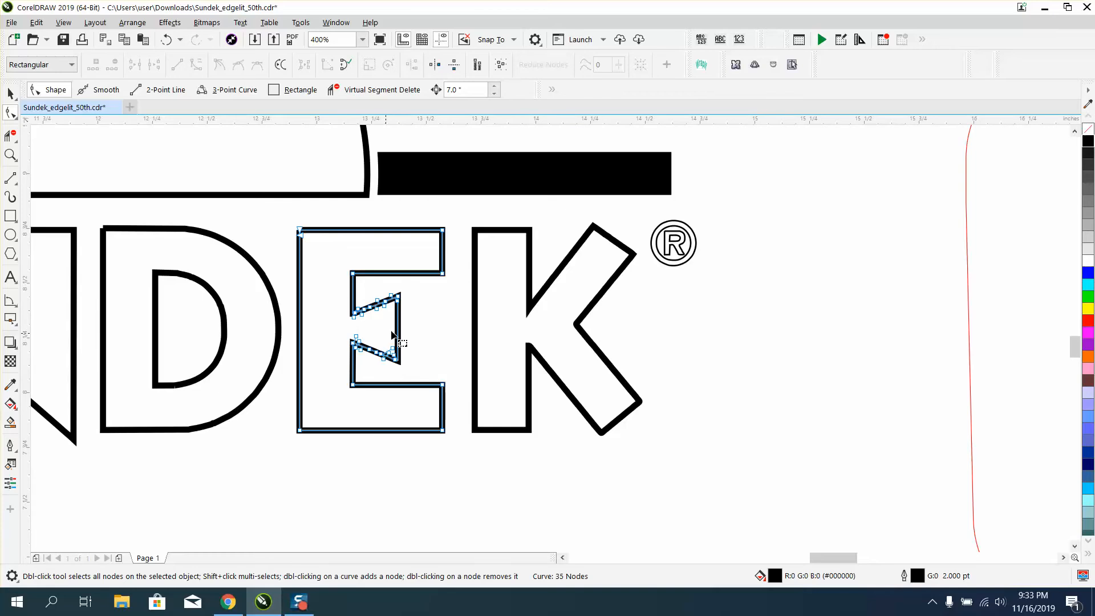
{"action": "left_click", "coordinate": [10, 154]}
{"action": "left_click_drag", "start_coordinate": [353, 300], "coordinate": [457, 366]}
{"action": "scroll", "coordinate": [367, 318], "scroll_direction": "down", "scroll_amount": 4}
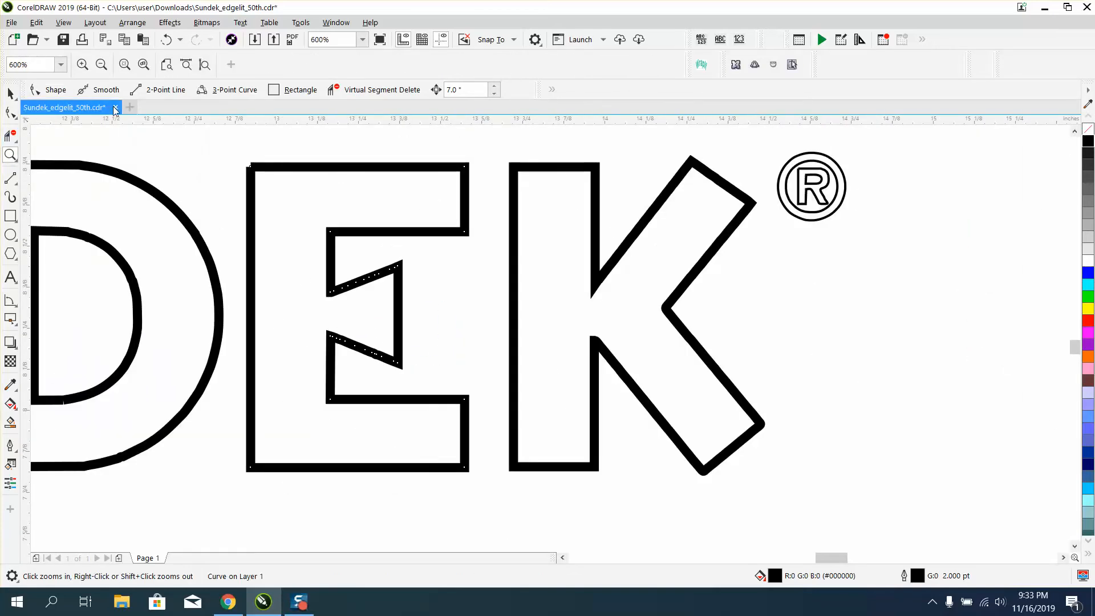
{"action": "left_click", "coordinate": [10, 93]}
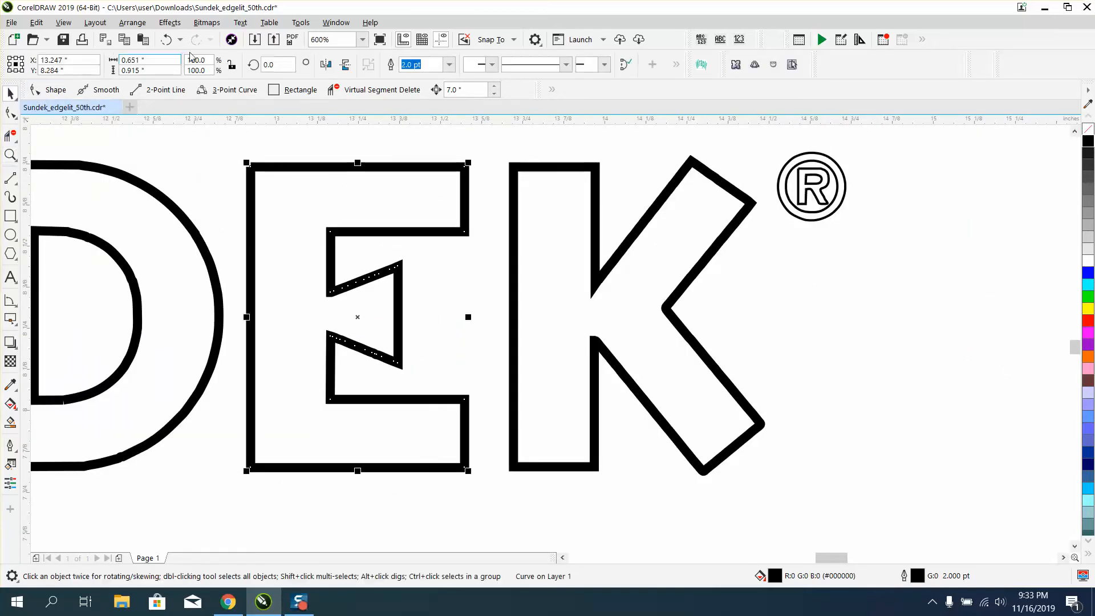
{"action": "left_click", "coordinate": [342, 22]}
{"action": "mouse_move", "coordinate": [367, 200]}
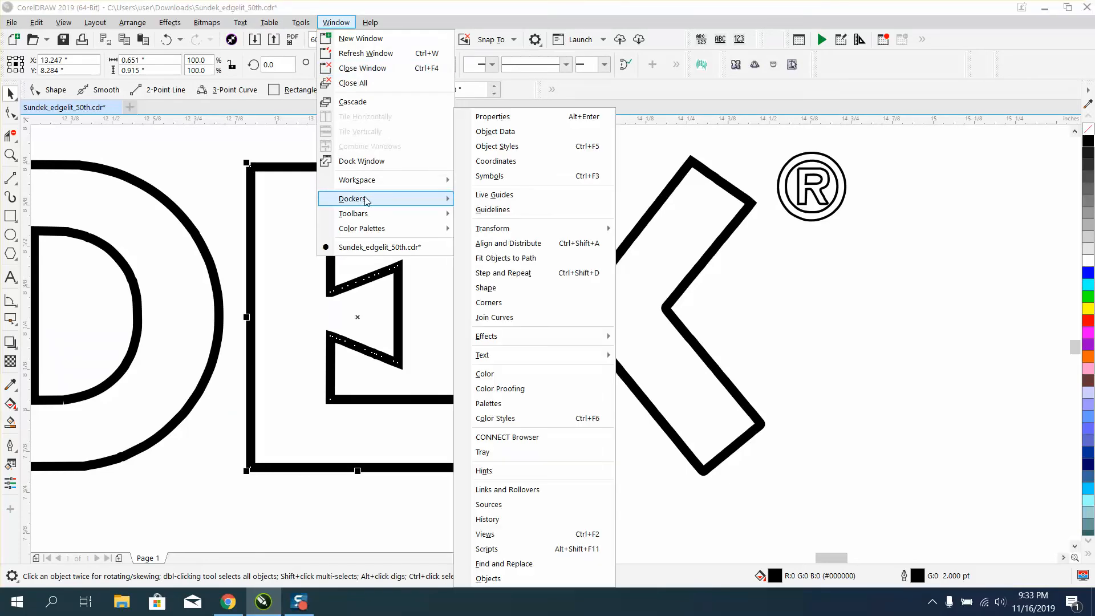
{"action": "left_click", "coordinate": [518, 321]}
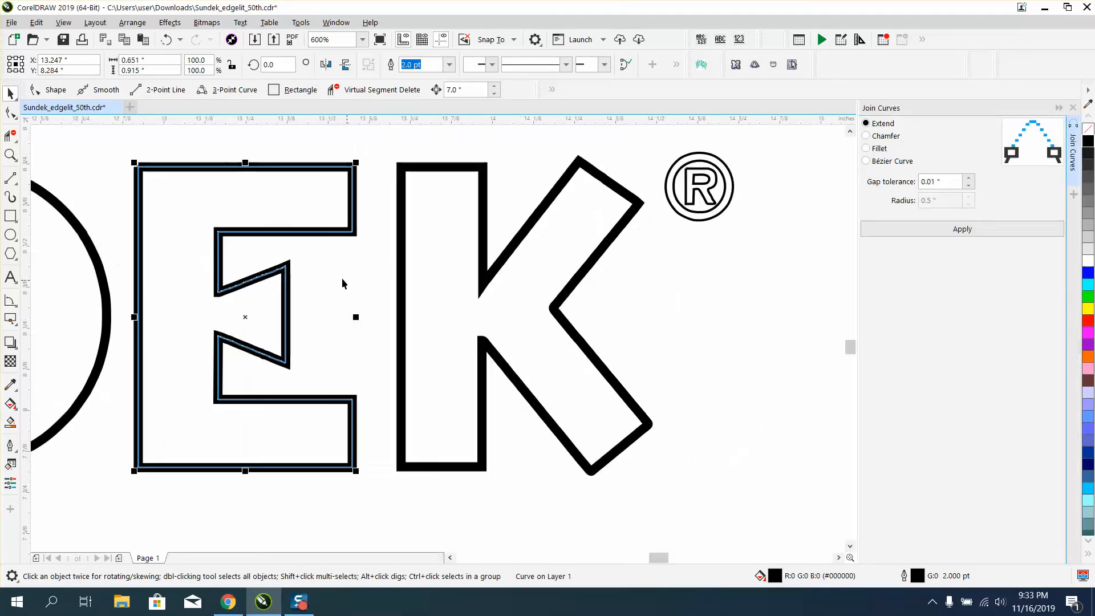
Join the E outline's curves with Extend and a 0.01" gap tolerance.
{"action": "left_click", "coordinate": [10, 154]}
{"action": "left_click_drag", "start_coordinate": [102, 148], "coordinate": [303, 309]}
{"action": "left_click", "coordinate": [11, 112]}
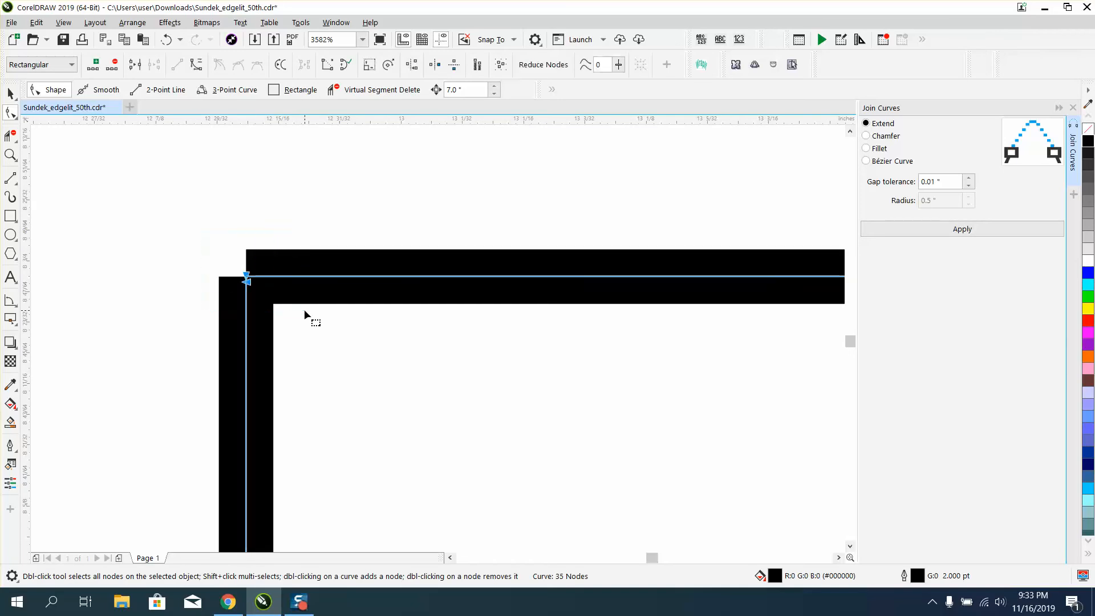
{"action": "left_click", "coordinate": [977, 228]}
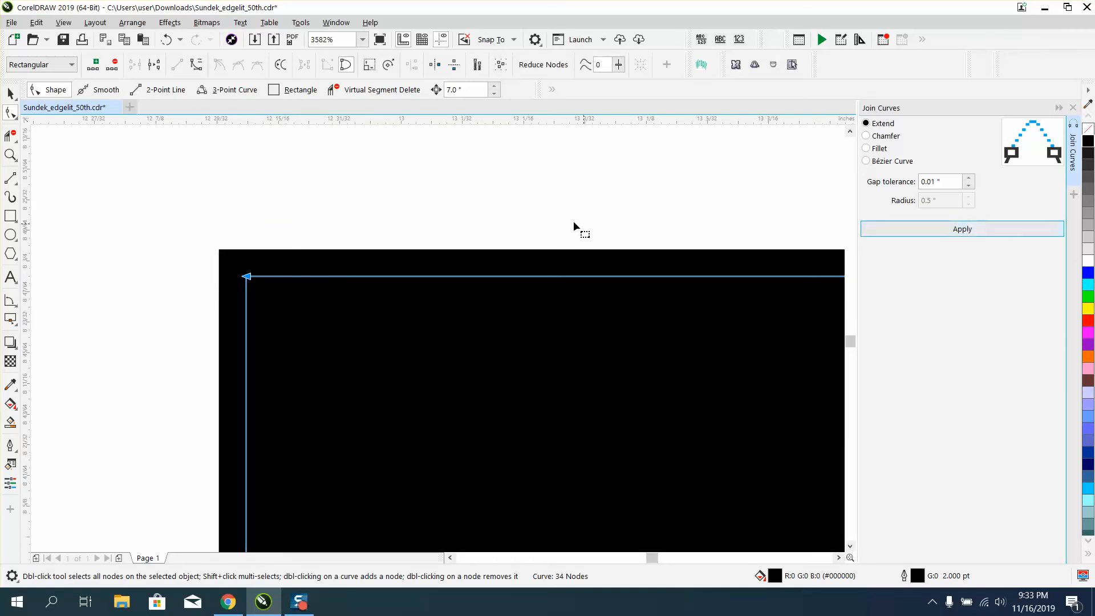
Remove the fill from the E outline.
{"action": "scroll", "coordinate": [522, 220], "scroll_direction": "down", "scroll_amount": 4}
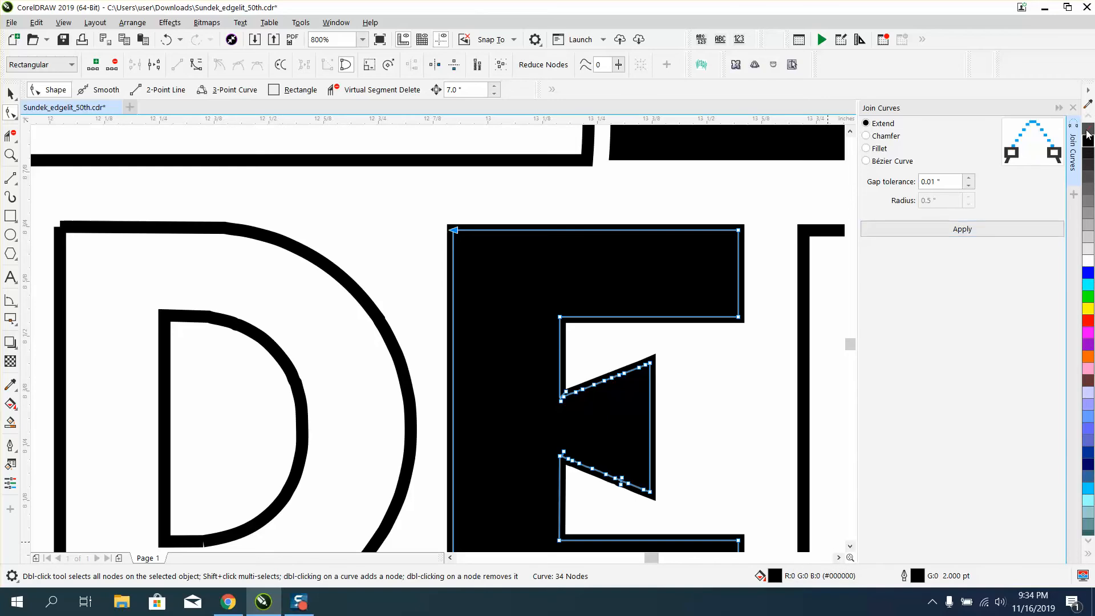
{"action": "left_click", "coordinate": [1087, 131]}
{"action": "scroll", "coordinate": [371, 260], "scroll_direction": "down", "scroll_amount": 1}
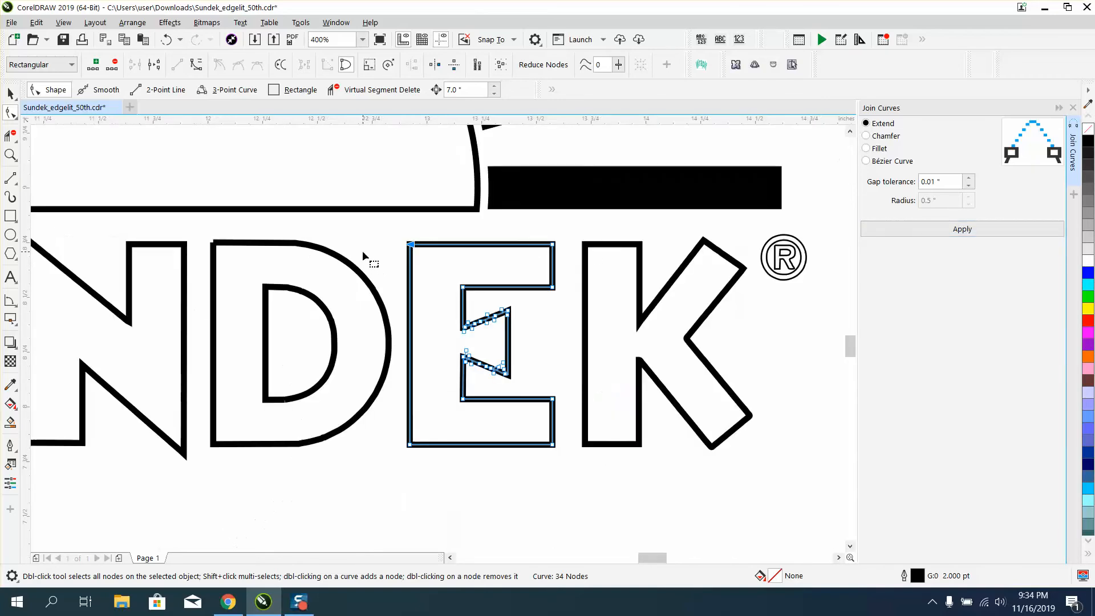
Delete the extra nodes along the lower slanted edge of the E's middle arm.
{"action": "left_click", "coordinate": [11, 155]}
{"action": "left_click_drag", "start_coordinate": [420, 282], "coordinate": [559, 386]}
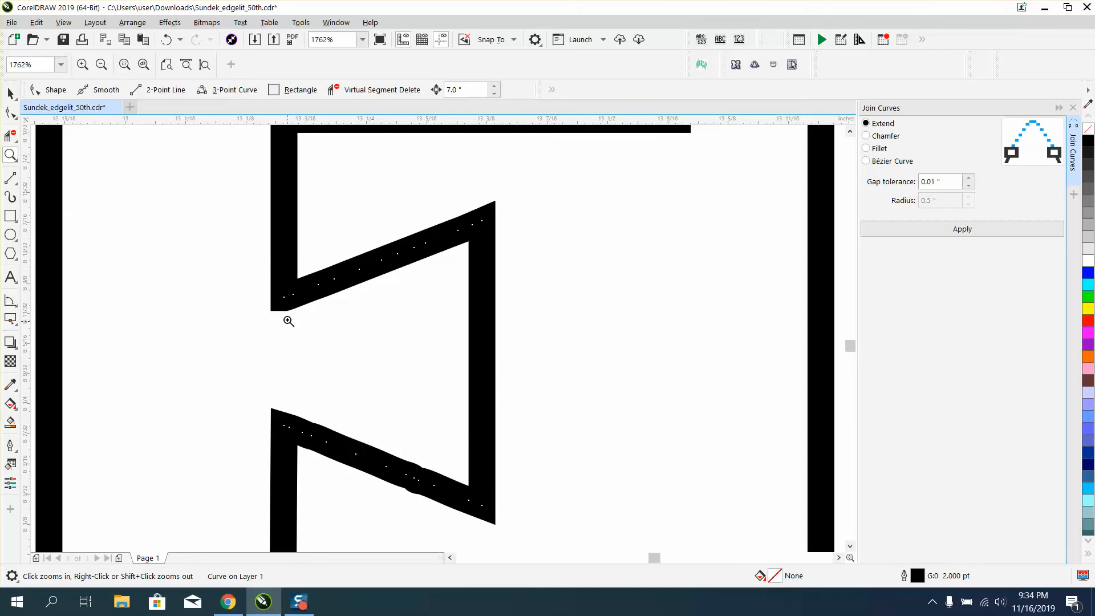
{"action": "left_click", "coordinate": [11, 135]}
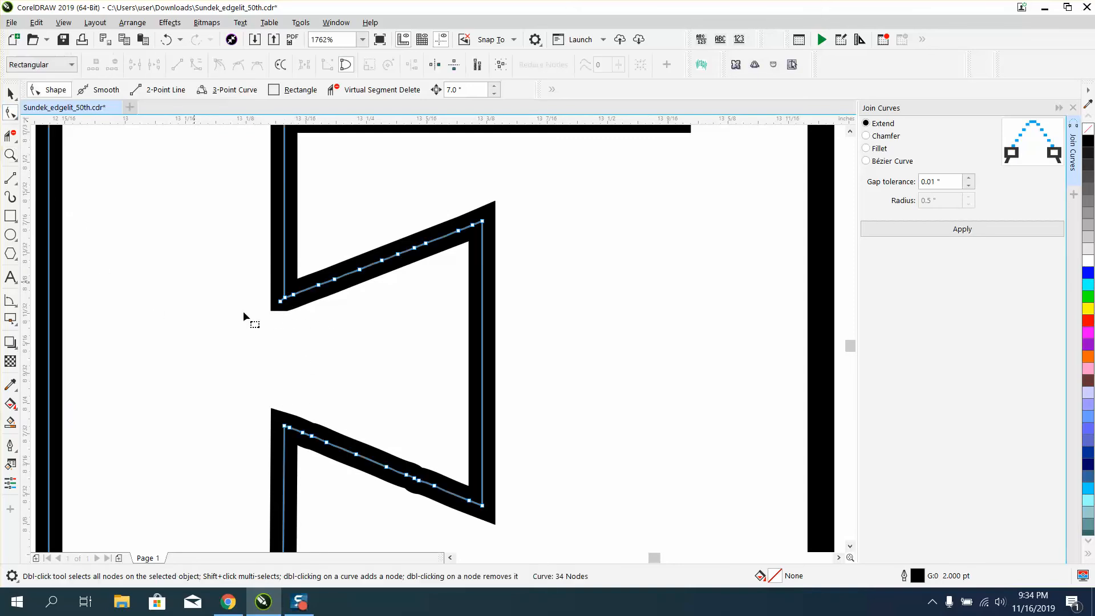
{"action": "left_click_drag", "start_coordinate": [302, 404], "coordinate": [448, 512]}
{"action": "key", "text": "Delete"}
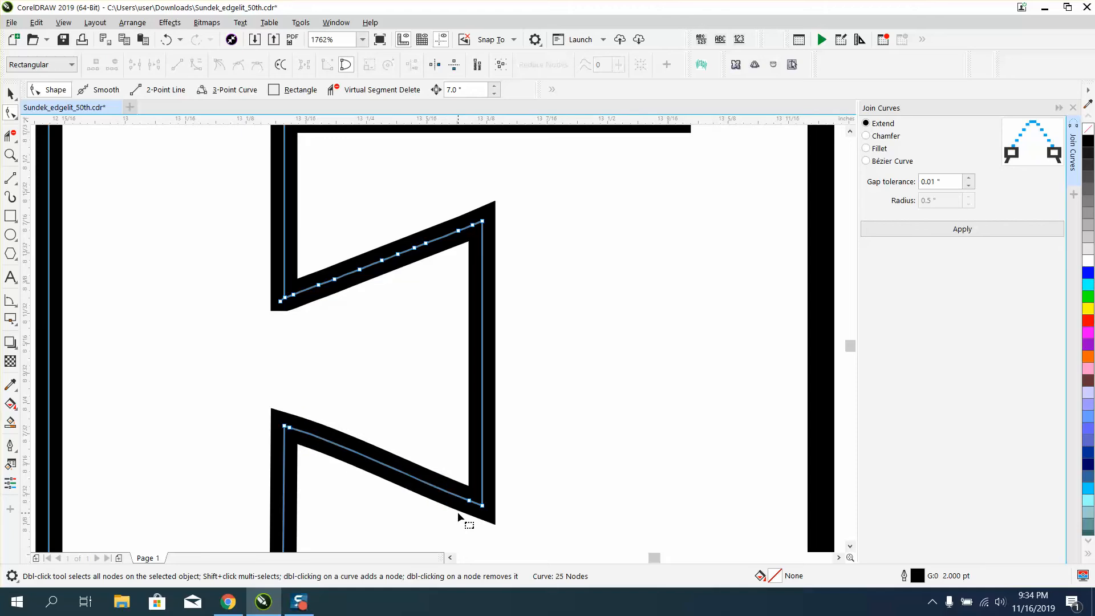
{"action": "left_click", "coordinate": [289, 428]}
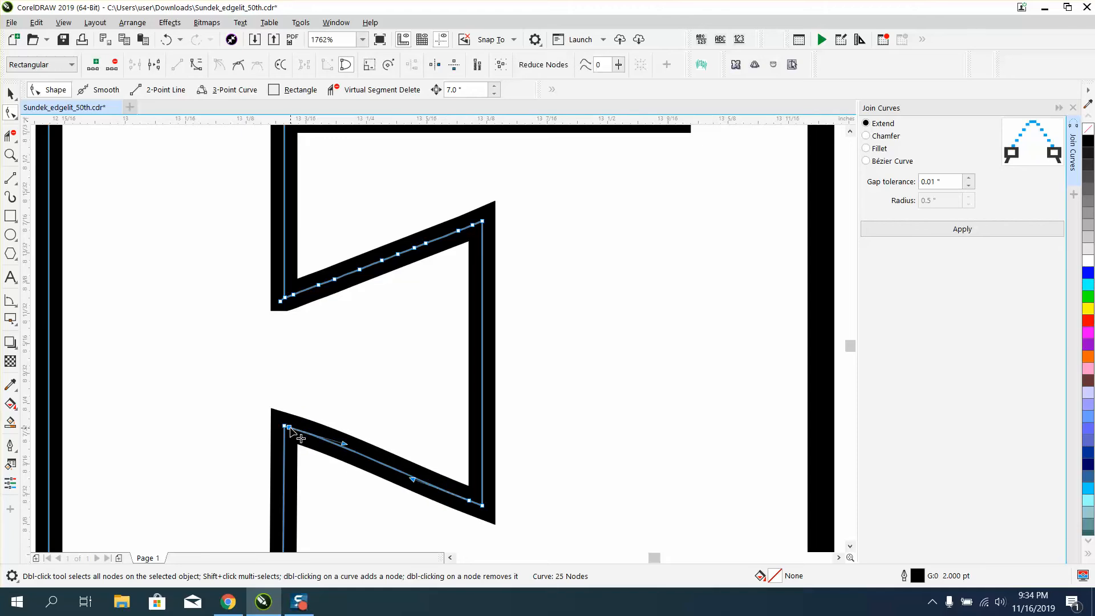
{"action": "key", "text": "Delete"}
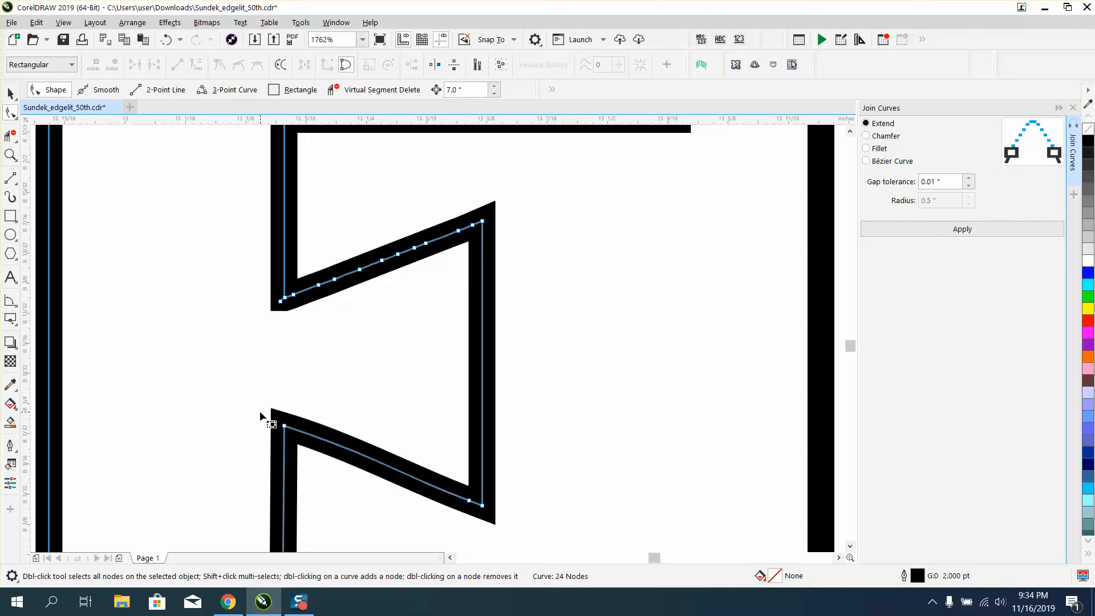
{"action": "left_click", "coordinate": [469, 500]}
{"action": "key", "text": "Delete"}
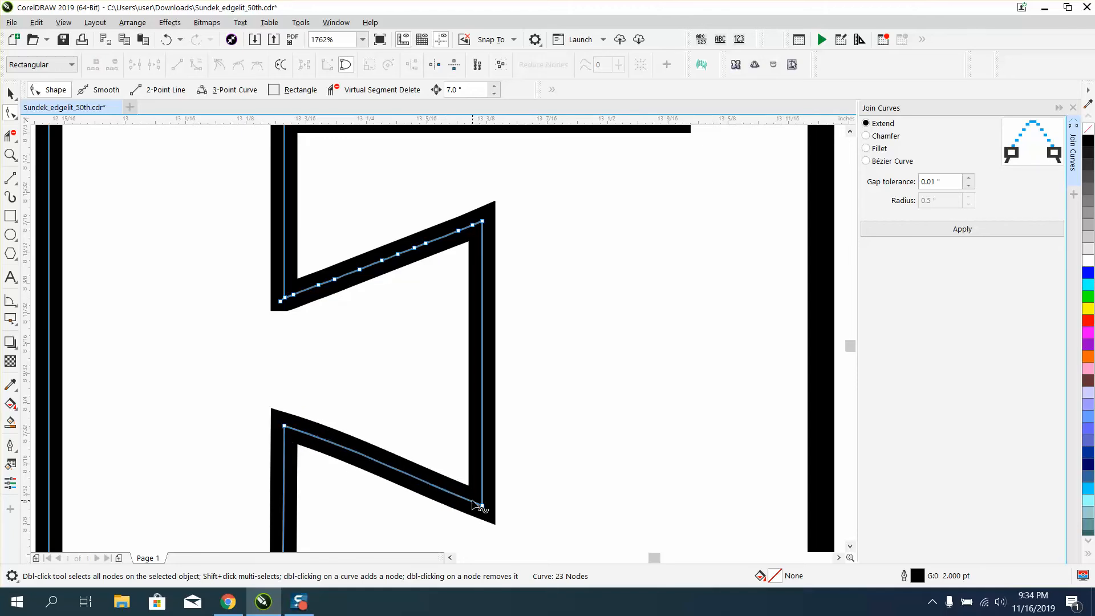
Convert the lower slanted edge segments of the E's middle arm to straight lines.
{"action": "left_click_drag", "start_coordinate": [246, 401], "coordinate": [519, 484]}
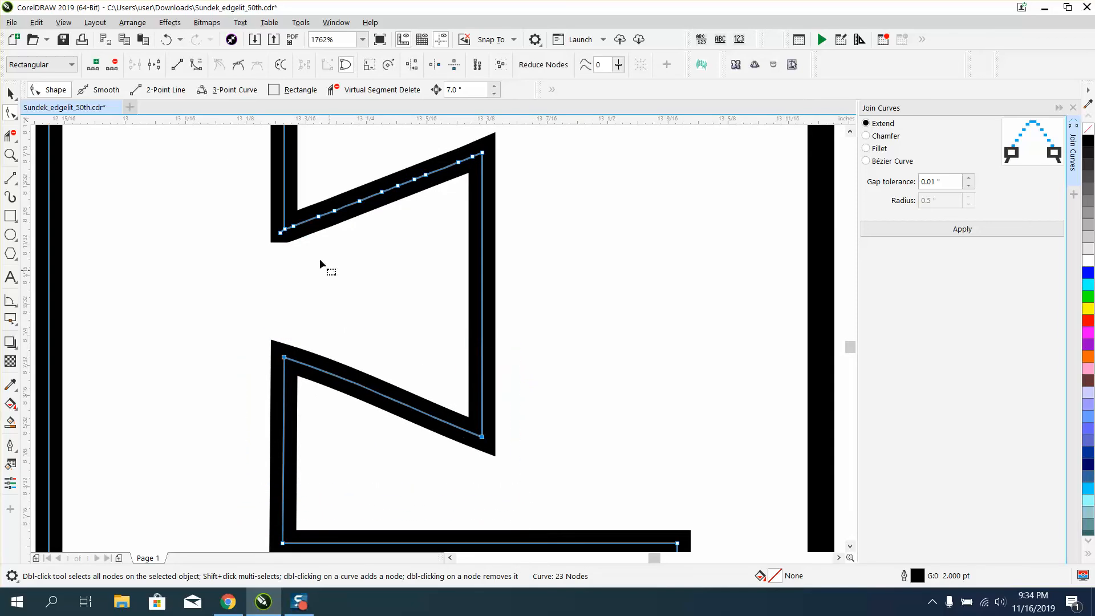
{"action": "left_click", "coordinate": [177, 64]}
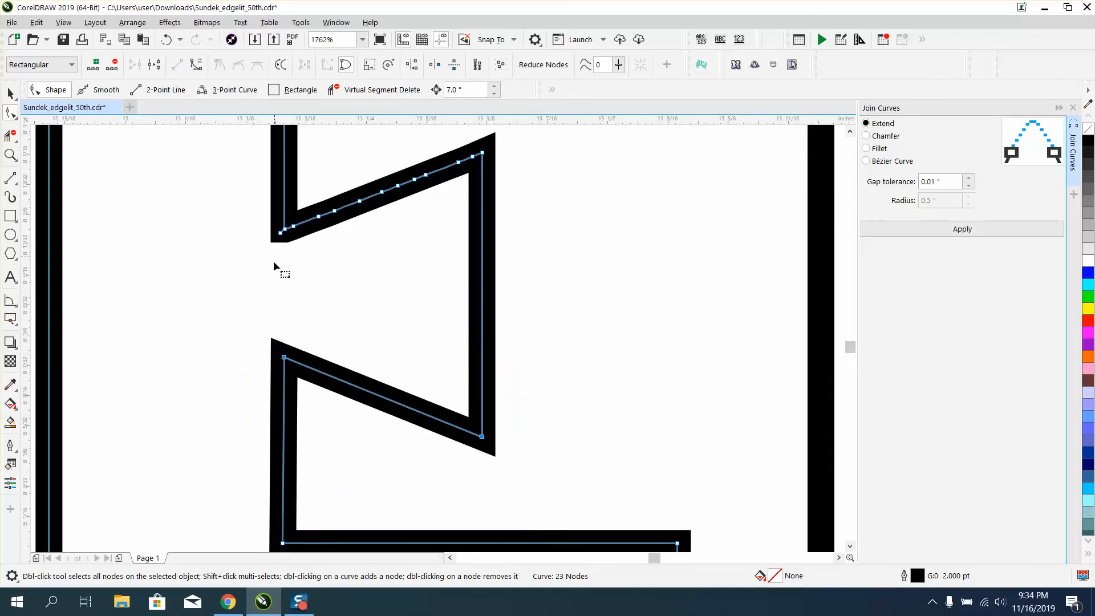
Delete the extra nodes along the upper slanted edge of the E's middle arm.
{"action": "left_click", "coordinate": [10, 155]}
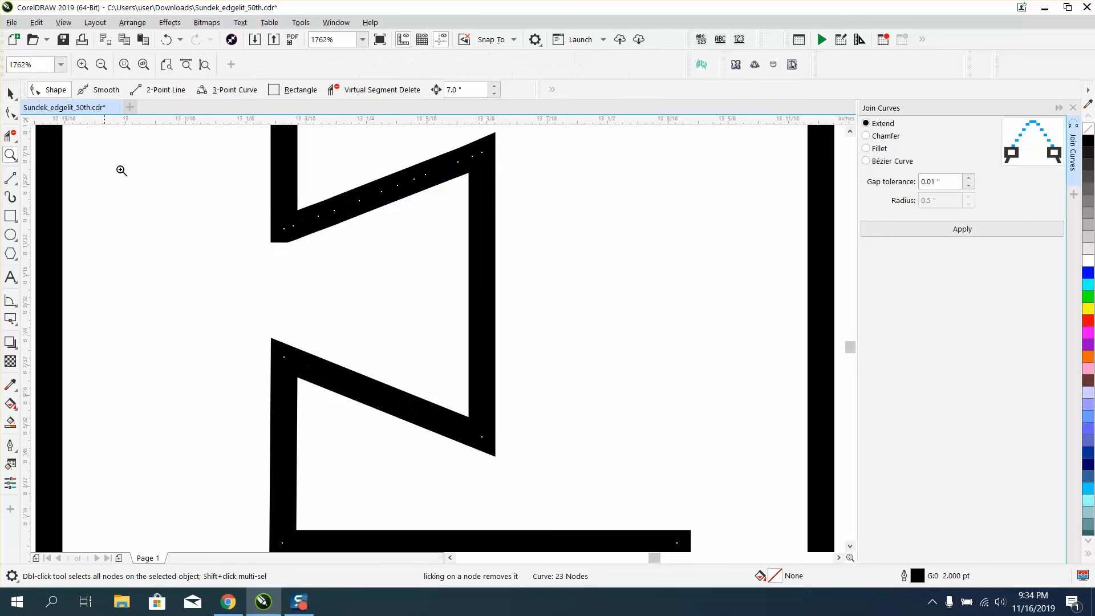
{"action": "left_click_drag", "start_coordinate": [176, 171], "coordinate": [657, 273]}
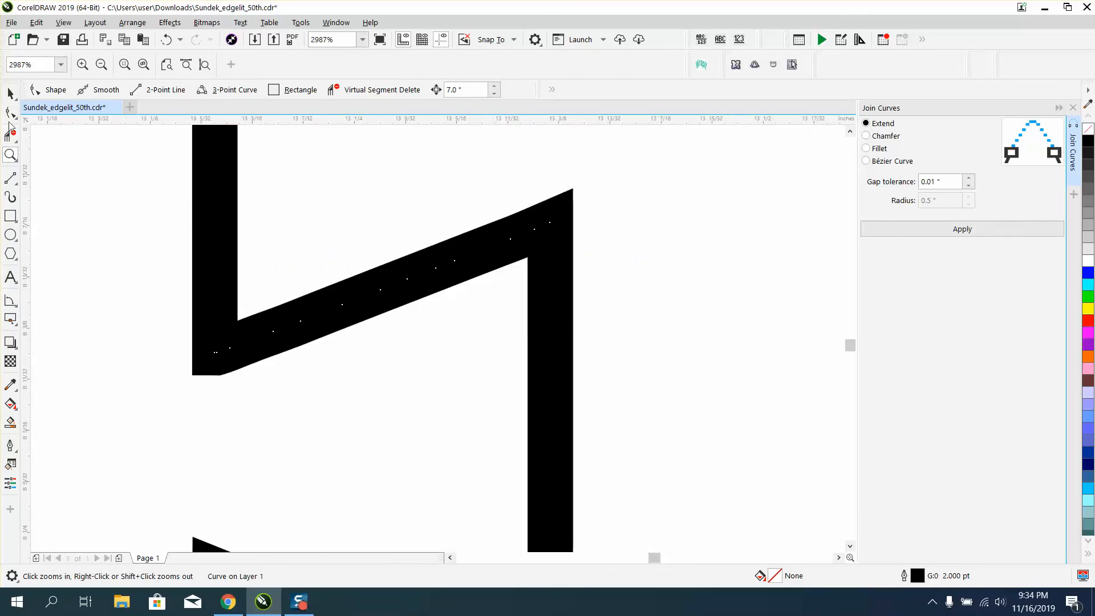
{"action": "left_click", "coordinate": [10, 112]}
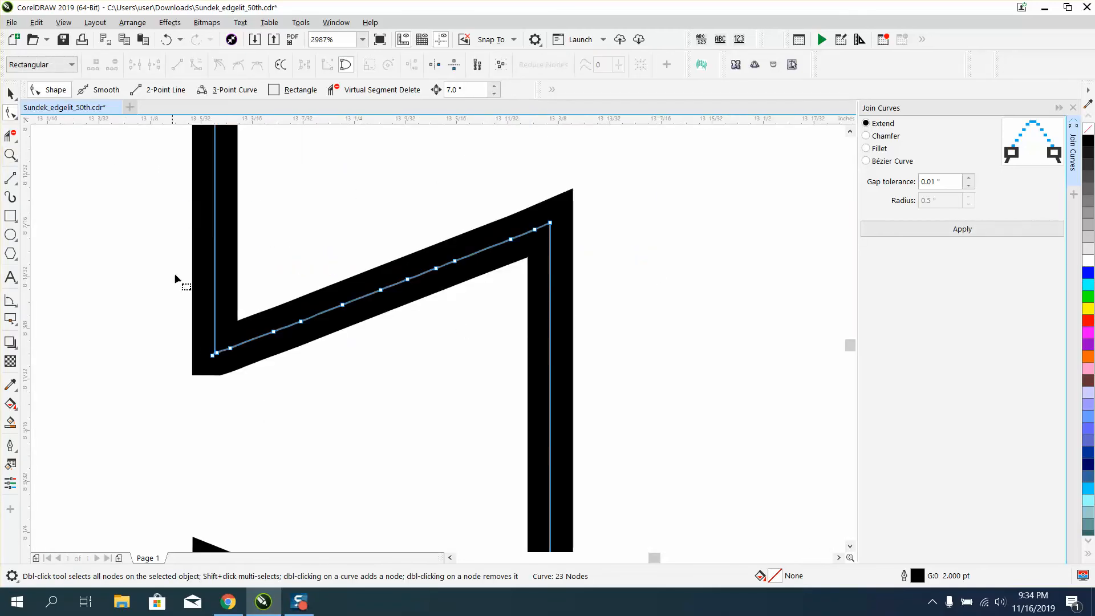
{"action": "left_click", "coordinate": [217, 355]}
{"action": "key", "text": "Delete"}
{"action": "left_click_drag", "start_coordinate": [538, 197], "coordinate": [235, 405]}
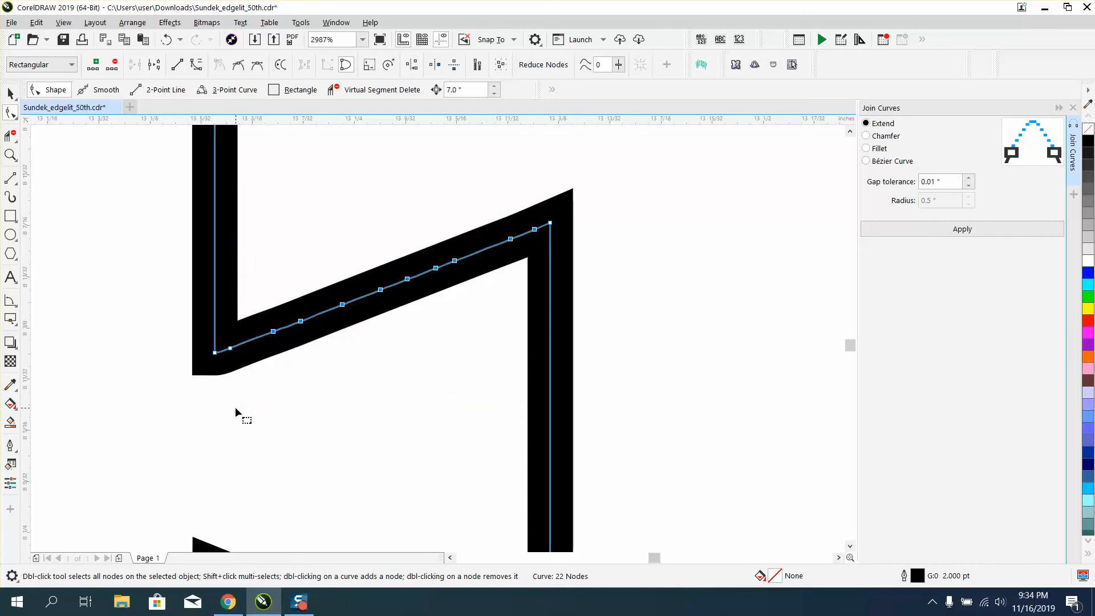
{"action": "key", "text": "Delete"}
{"action": "left_click", "coordinate": [229, 352]}
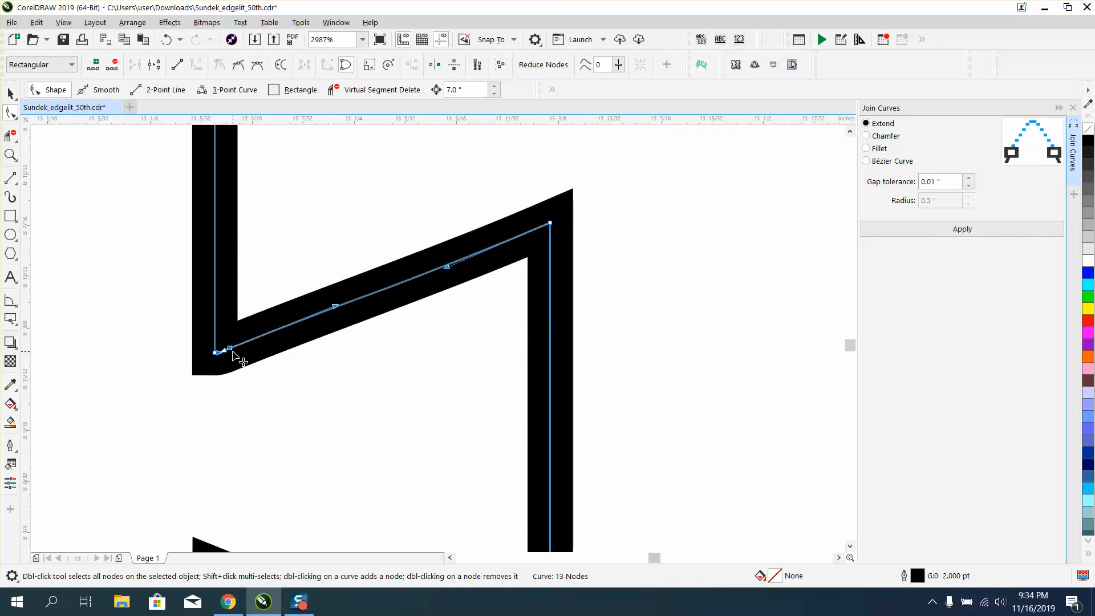
{"action": "key", "text": "Delete"}
Convert the upper slanted edge segments of the E's middle arm to straight lines.
{"action": "left_click_drag", "start_coordinate": [111, 224], "coordinate": [596, 403]}
{"action": "right_click", "coordinate": [551, 225]}
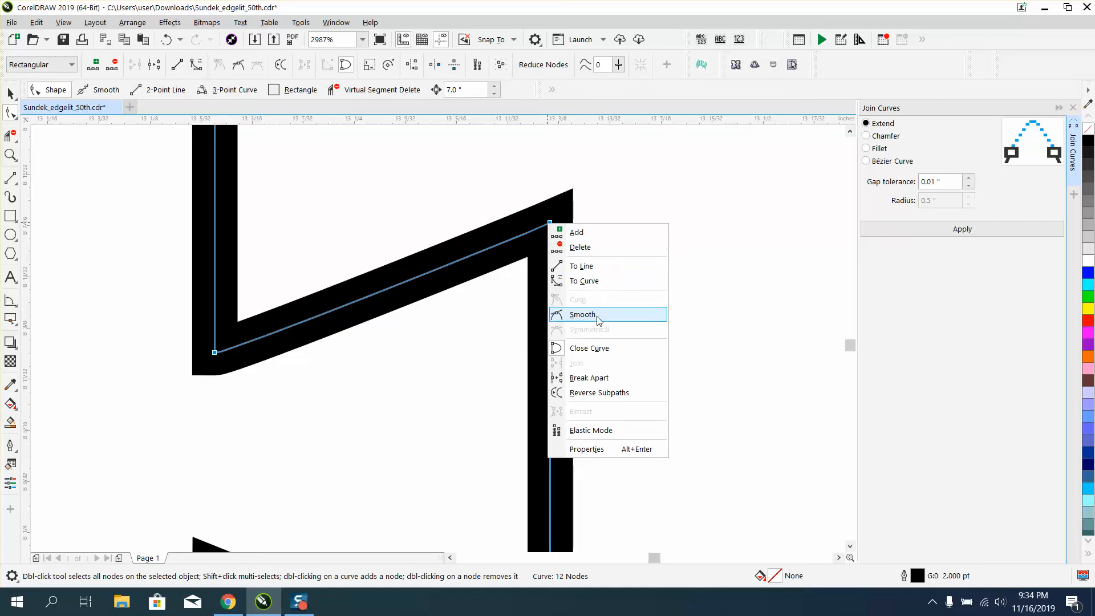
{"action": "left_click", "coordinate": [582, 266]}
Fill the E outline with black.
{"action": "scroll", "coordinate": [604, 299], "scroll_direction": "down", "scroll_amount": 1}
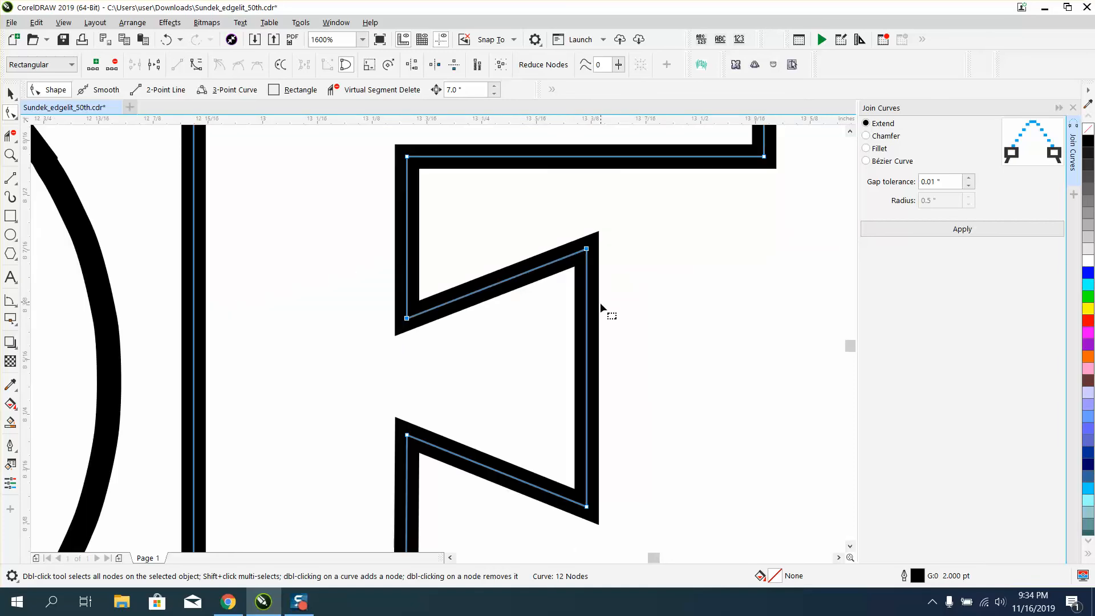
{"action": "scroll", "coordinate": [498, 333], "scroll_direction": "down", "scroll_amount": 1}
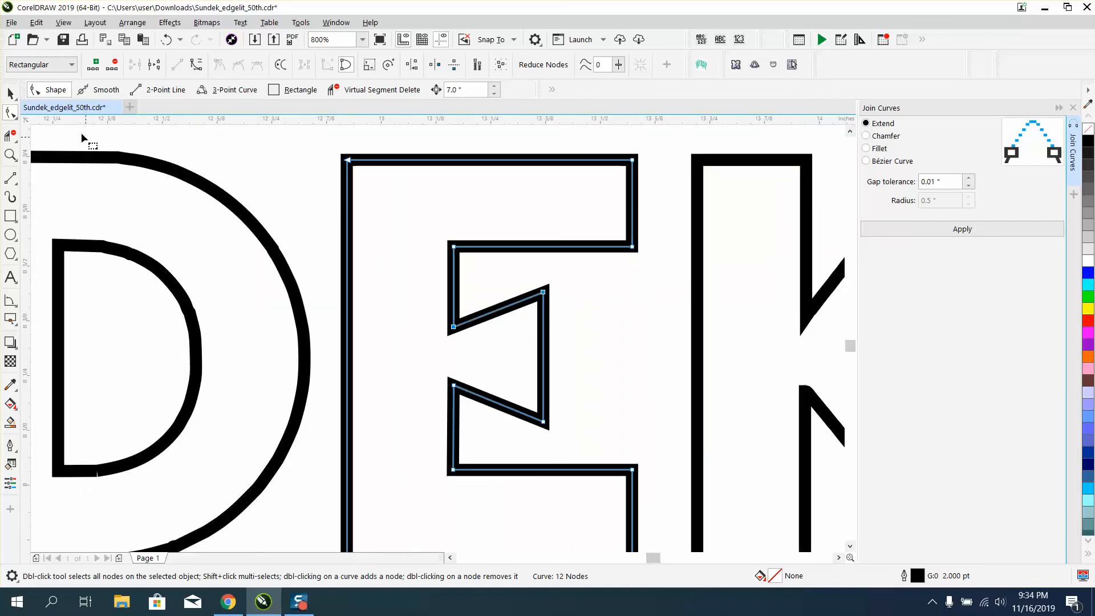
{"action": "left_click", "coordinate": [10, 93]}
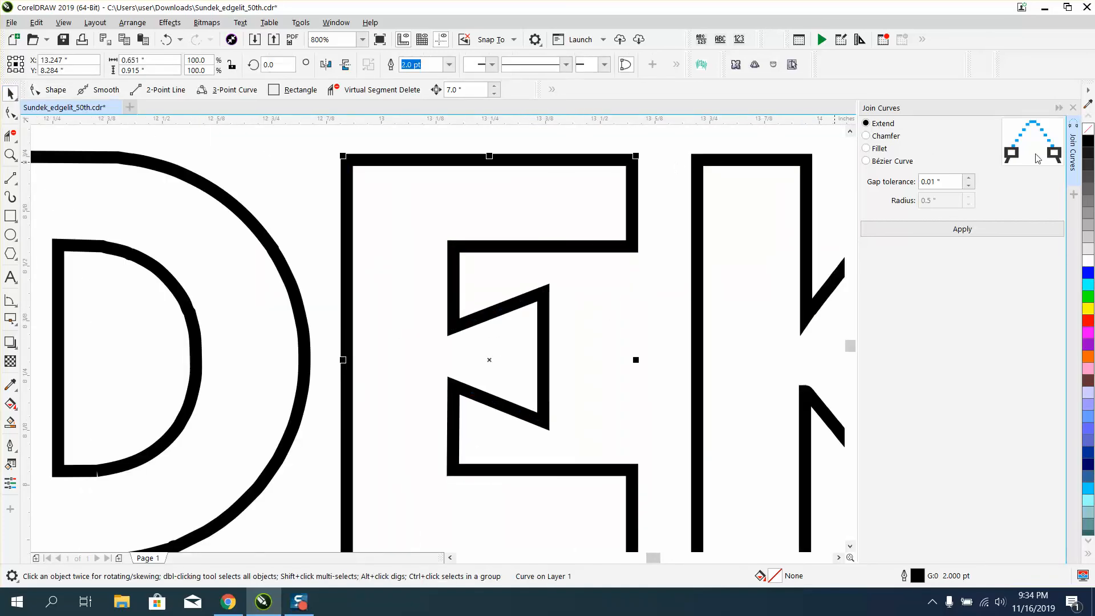
{"action": "left_click", "coordinate": [1088, 141]}
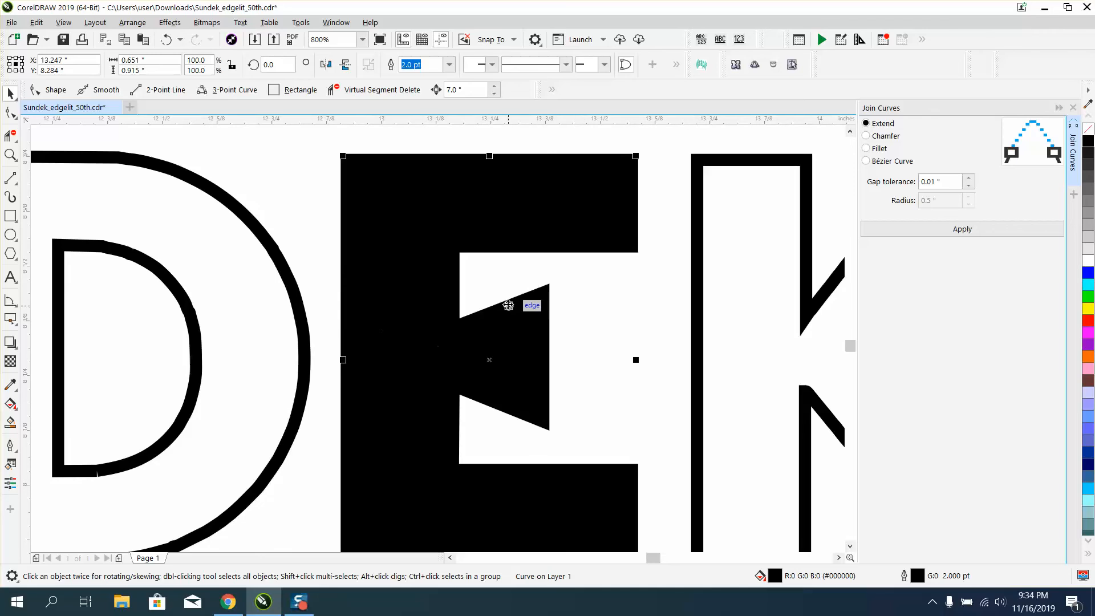
Join the D's outer outline curves with Extend and a 0.01" gap tolerance, and remove its fill.
{"action": "scroll", "coordinate": [529, 306], "scroll_direction": "down", "scroll_amount": 1}
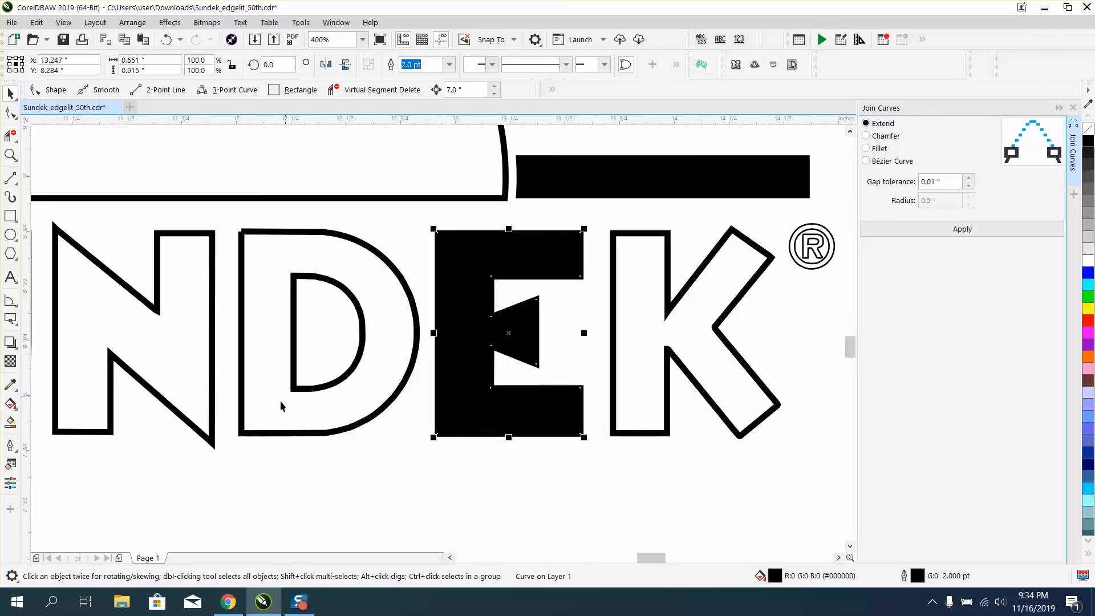
{"action": "scroll", "coordinate": [237, 447], "scroll_direction": "down", "scroll_amount": 1}
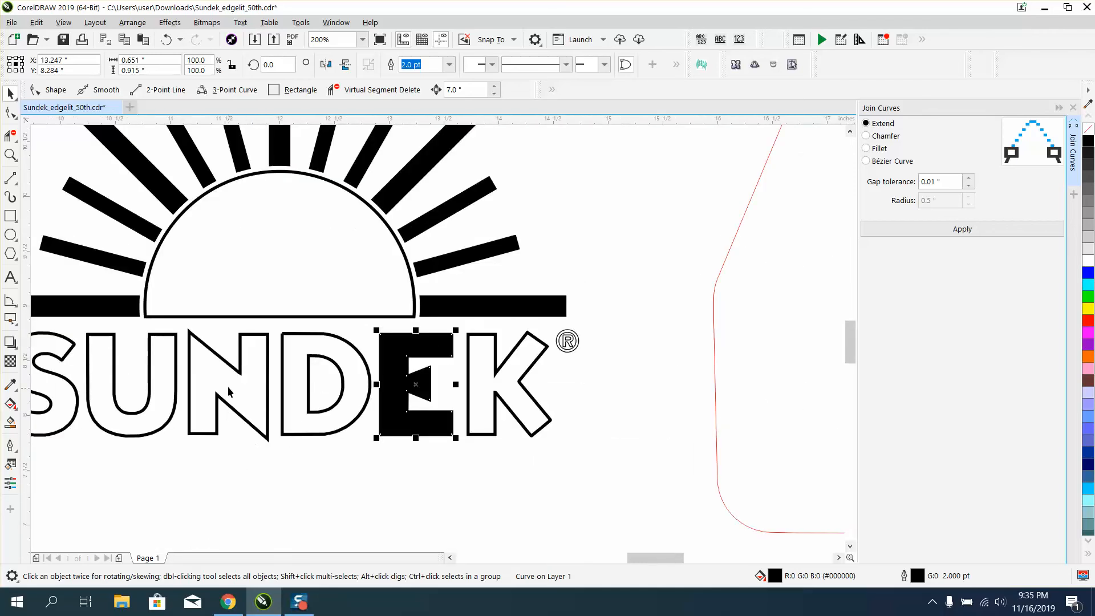
{"action": "left_click", "coordinate": [10, 154]}
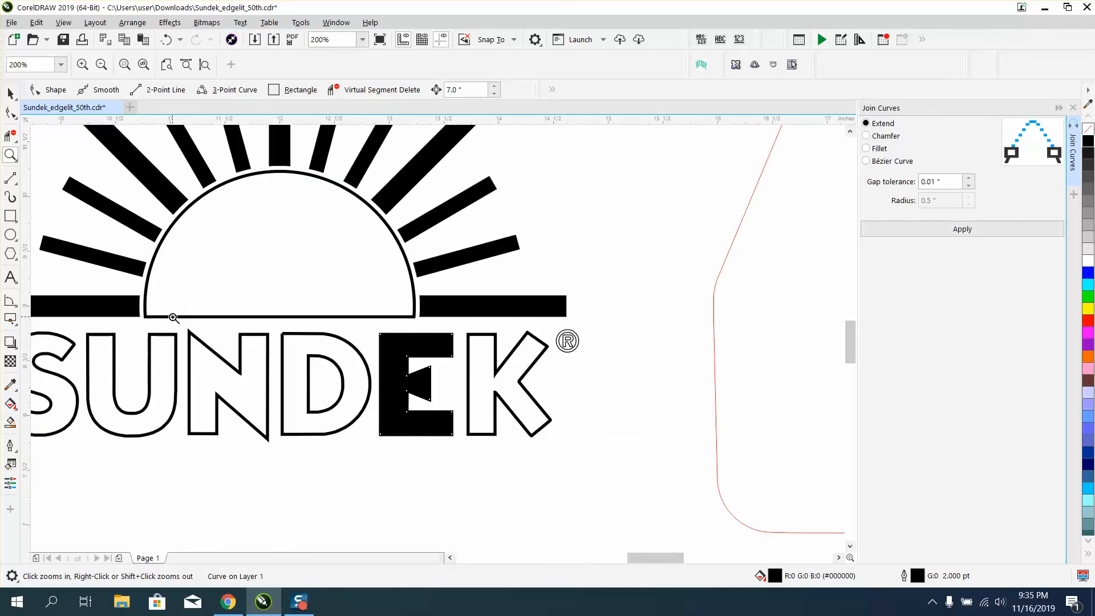
{"action": "left_click_drag", "start_coordinate": [173, 317], "coordinate": [379, 465]}
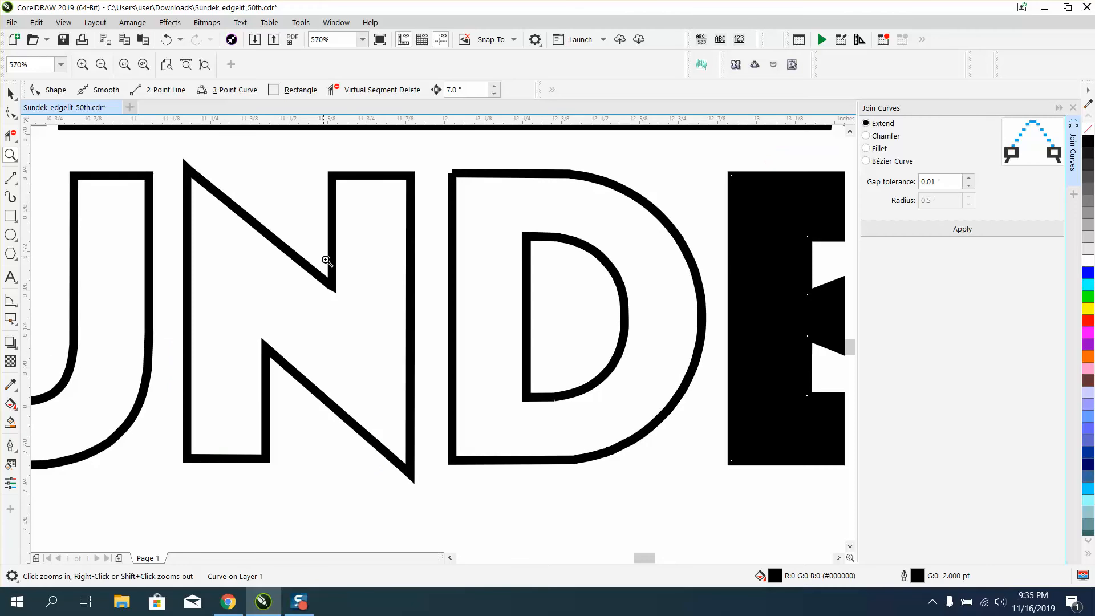
{"action": "left_click", "coordinate": [10, 113]}
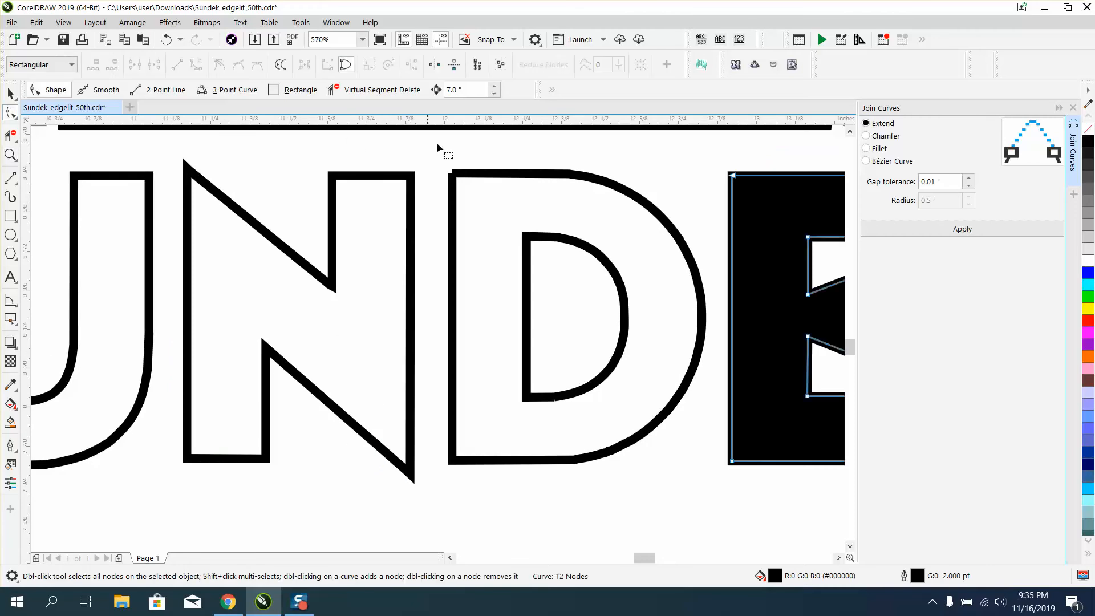
{"action": "left_click", "coordinate": [459, 176]}
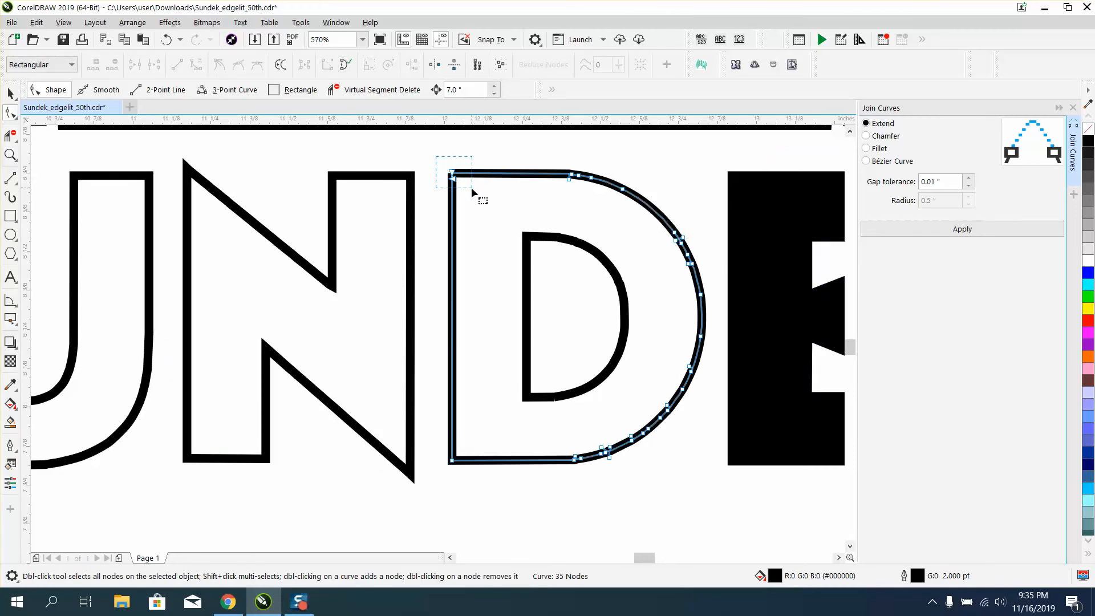
{"action": "left_click", "coordinate": [982, 227]}
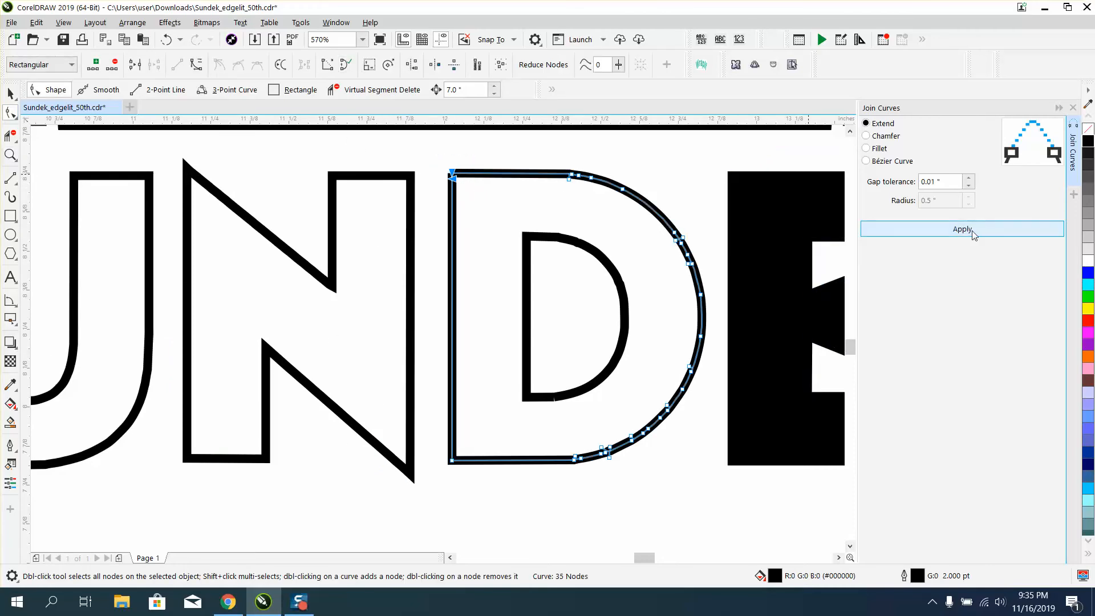
{"action": "left_click", "coordinate": [1088, 129]}
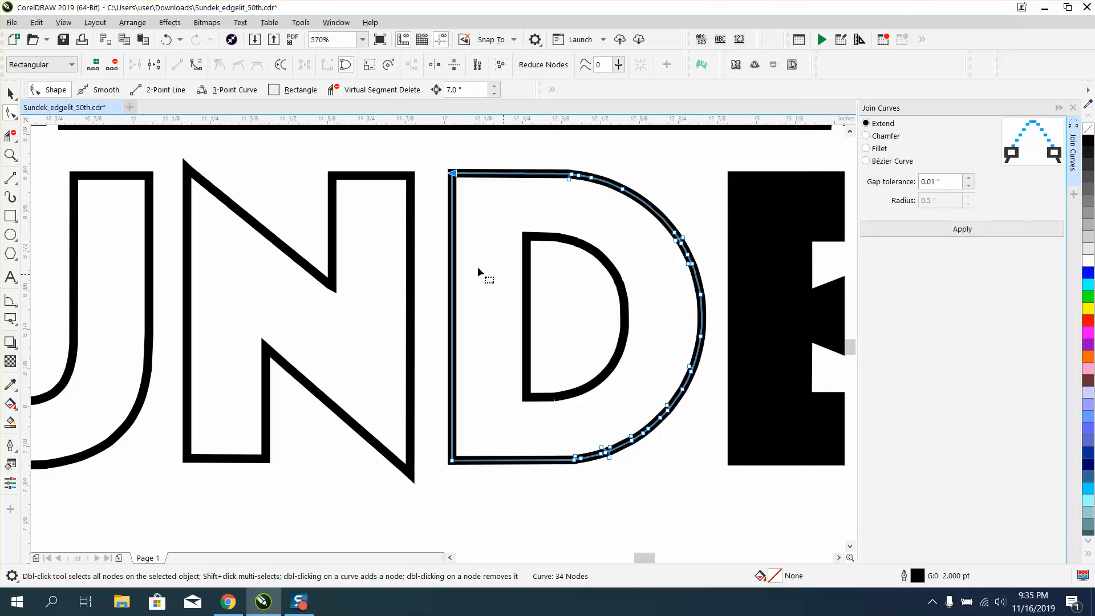
Delete the extra nodes along the curved edge of the D's inner counter outline.
{"action": "left_click", "coordinate": [10, 93]}
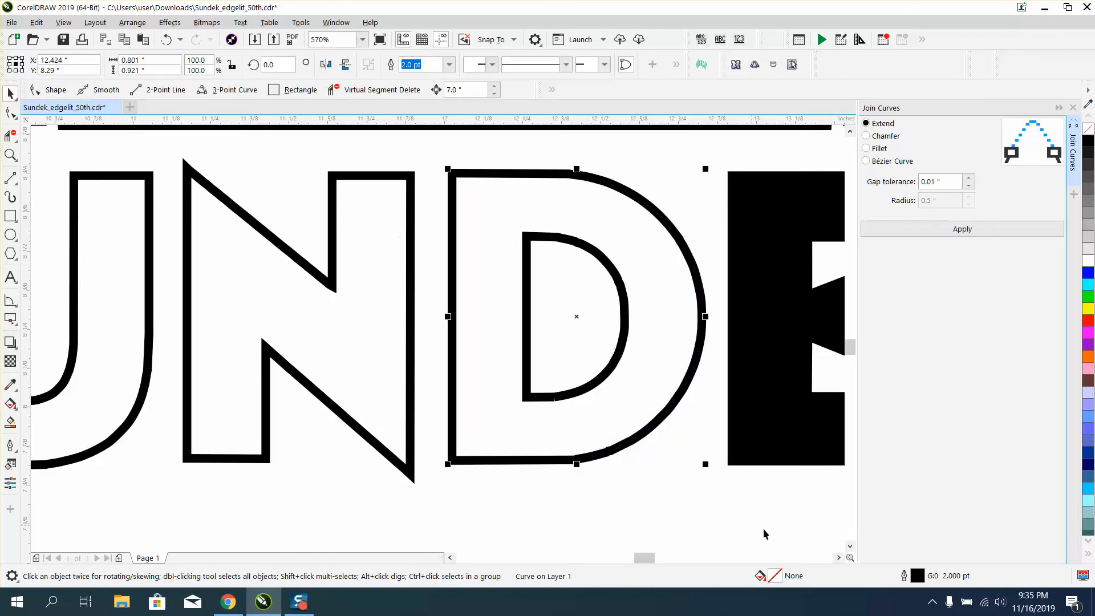
{"action": "left_click", "coordinate": [11, 155]}
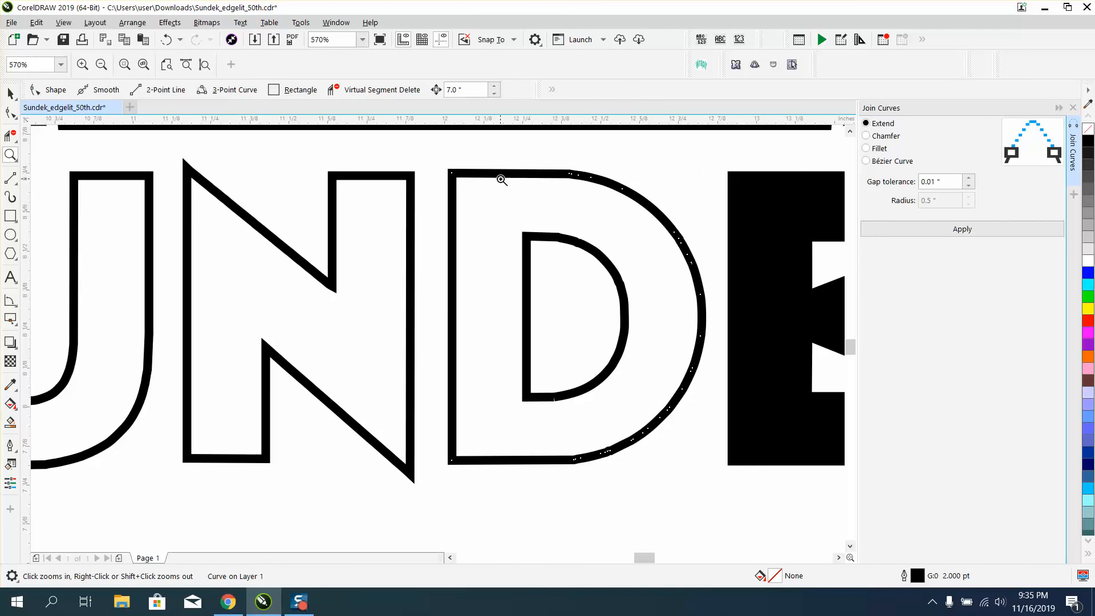
{"action": "left_click_drag", "start_coordinate": [502, 185], "coordinate": [708, 313]}
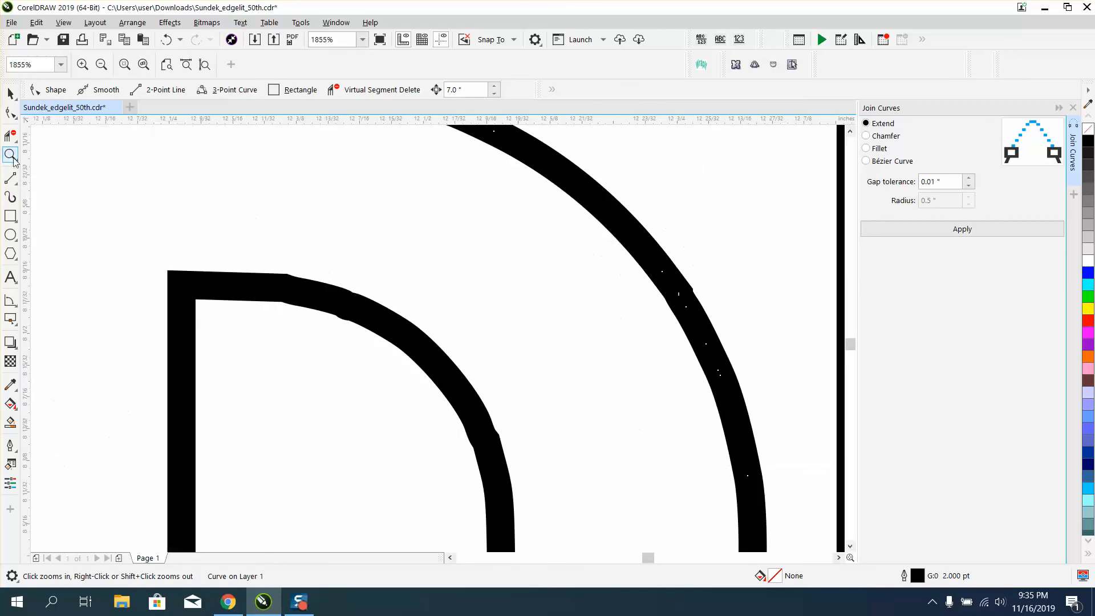
{"action": "left_click", "coordinate": [10, 112]}
{"action": "left_click", "coordinate": [327, 305]}
{"action": "left_click_drag", "start_coordinate": [279, 276], "coordinate": [414, 356]}
{"action": "key", "text": "Delete"}
{"action": "scroll", "coordinate": [413, 353], "scroll_direction": "down", "scroll_amount": 2}
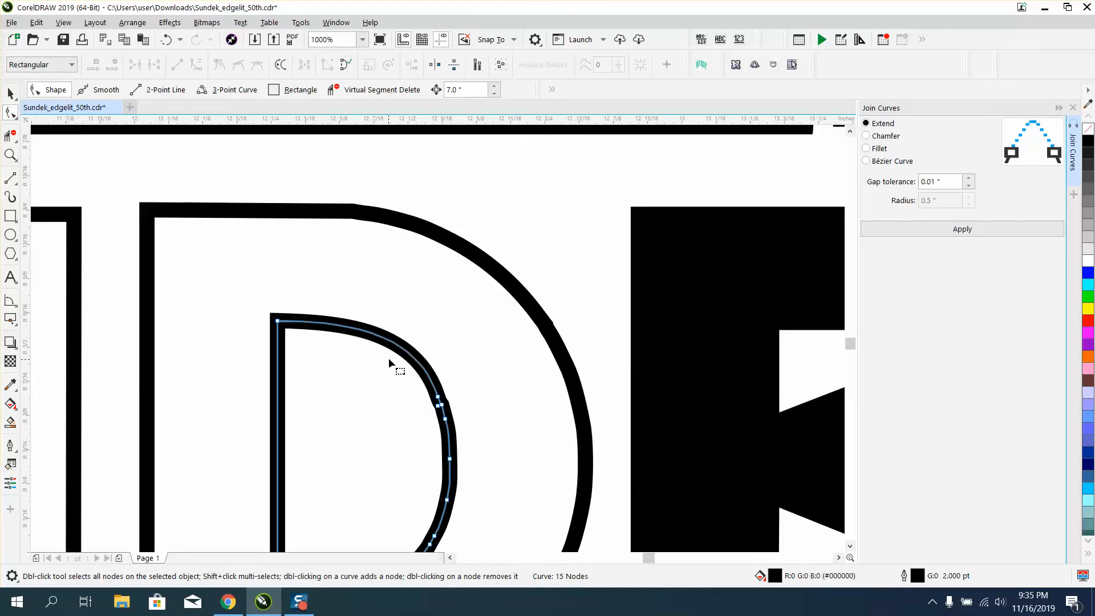
{"action": "left_click_drag", "start_coordinate": [480, 381], "coordinate": [422, 482]}
{"action": "key", "text": "Delete"}
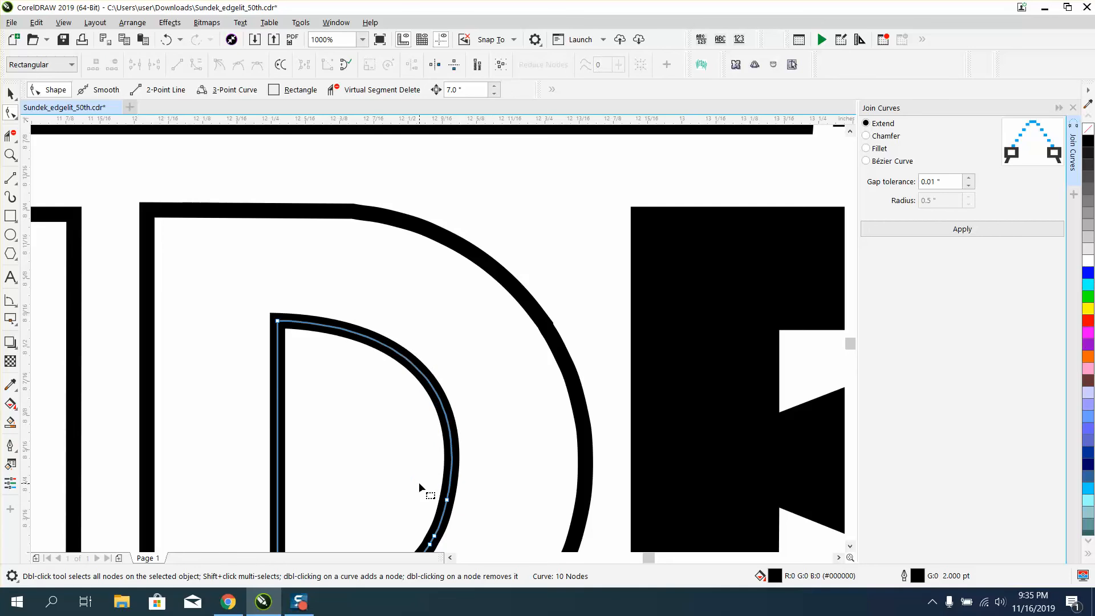
{"action": "scroll", "coordinate": [437, 476], "scroll_direction": "down", "scroll_amount": 4}
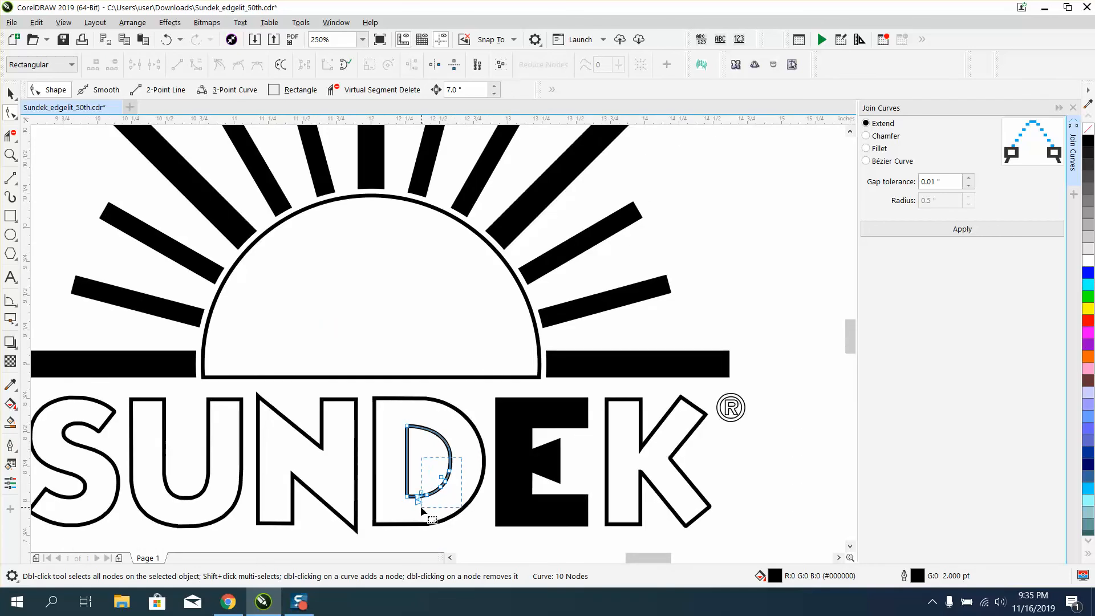
{"action": "left_click", "coordinate": [423, 501]}
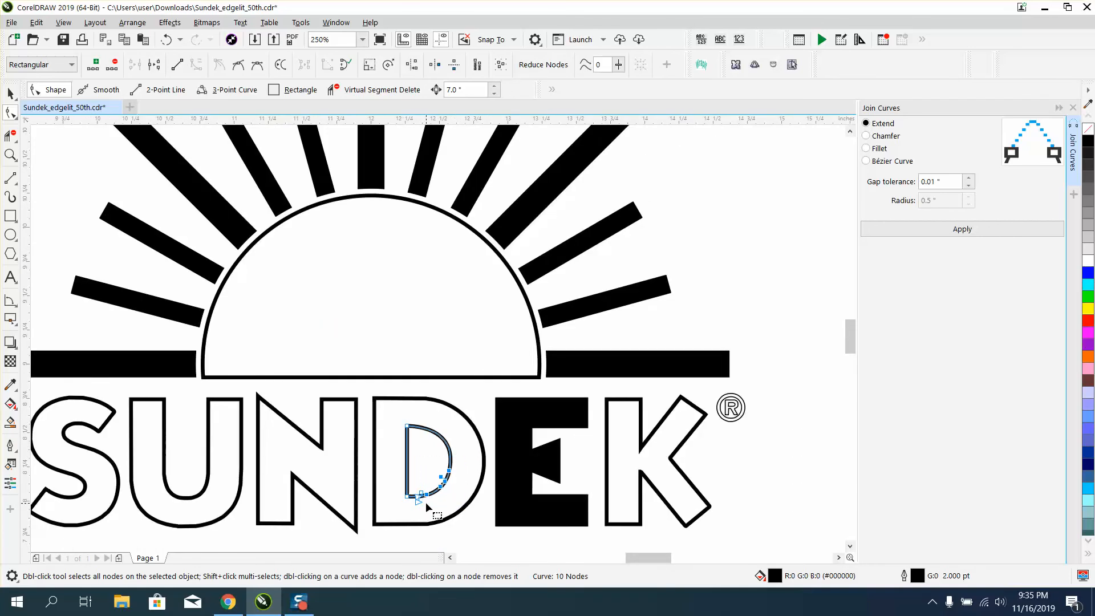
{"action": "key", "text": "Delete"}
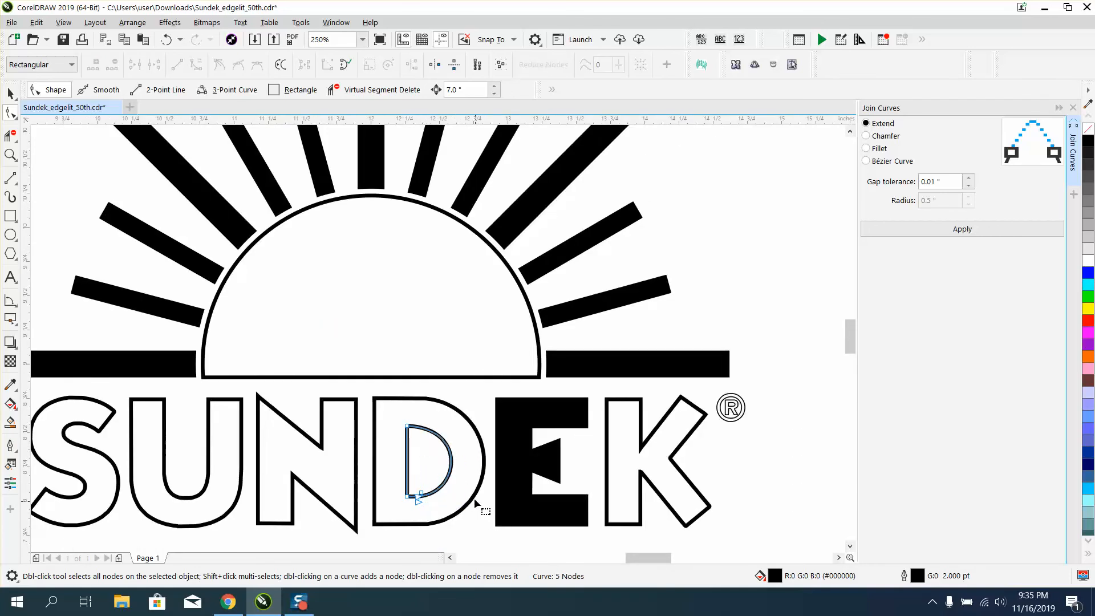
Delete the extra nodes along the top edge of the D's outer outline.
{"action": "left_click", "coordinate": [10, 154]}
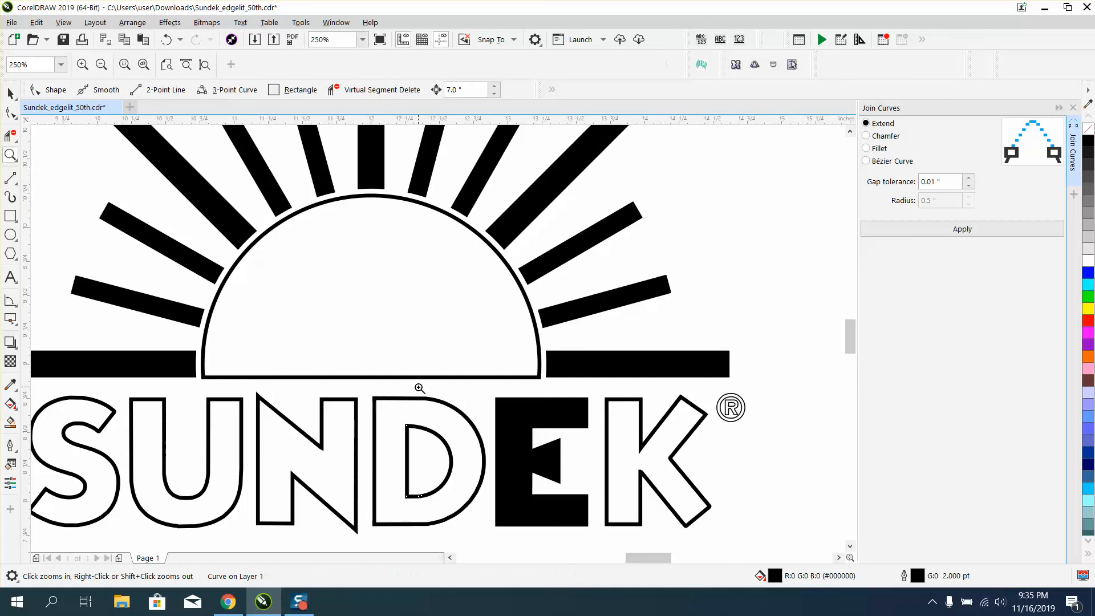
{"action": "left_click_drag", "start_coordinate": [403, 386], "coordinate": [483, 419]}
{"action": "left_click", "coordinate": [11, 113]}
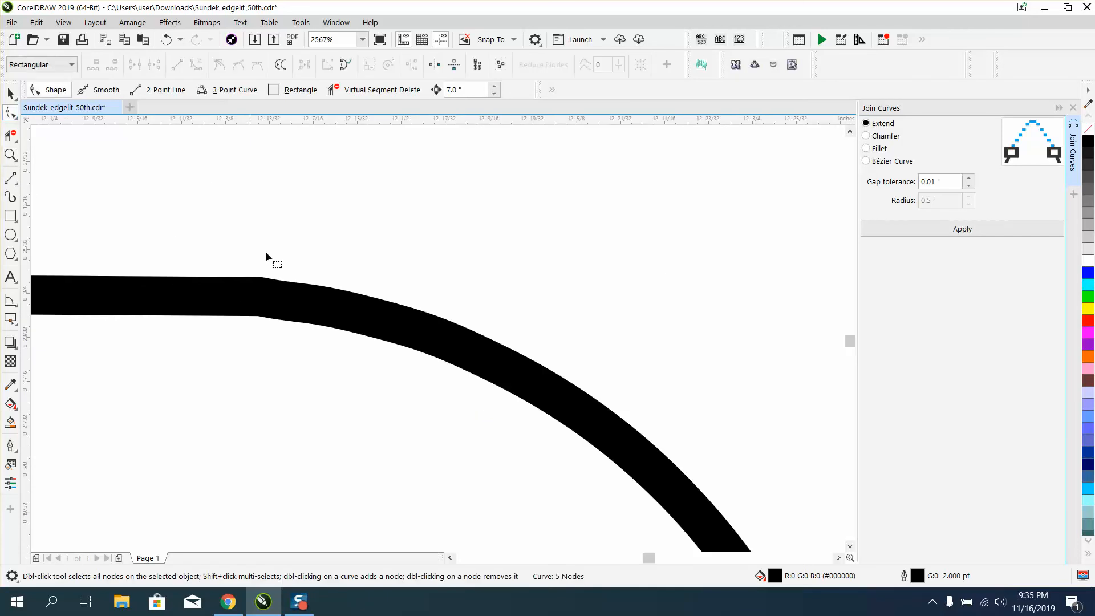
{"action": "left_click", "coordinate": [261, 297]}
{"action": "left_click_drag", "start_coordinate": [266, 280], "coordinate": [390, 336]}
{"action": "key", "text": "Delete"}
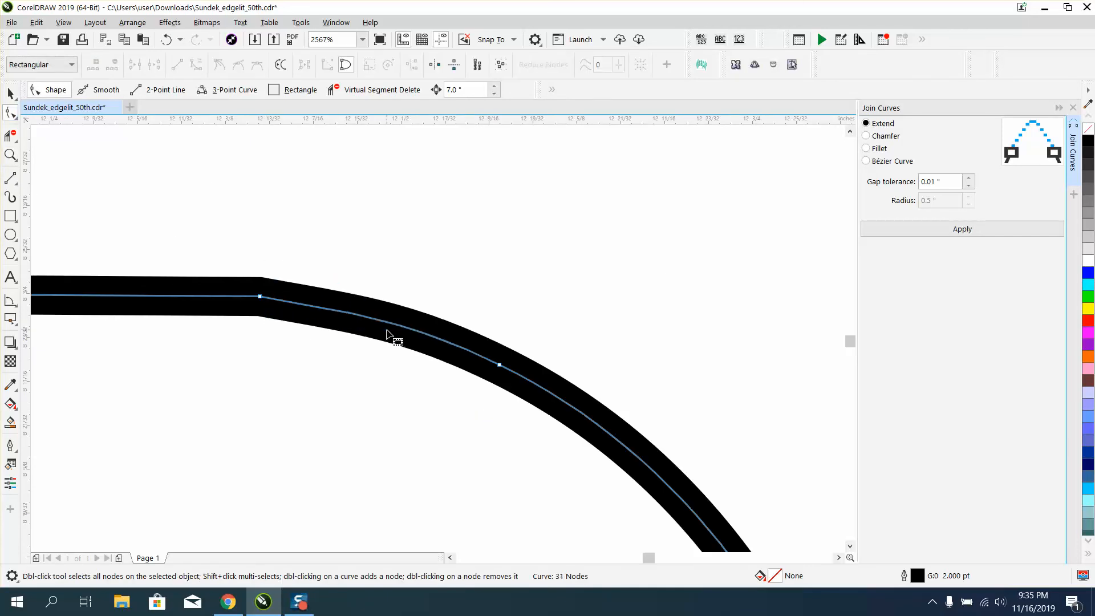
{"action": "double_click", "coordinate": [260, 296]}
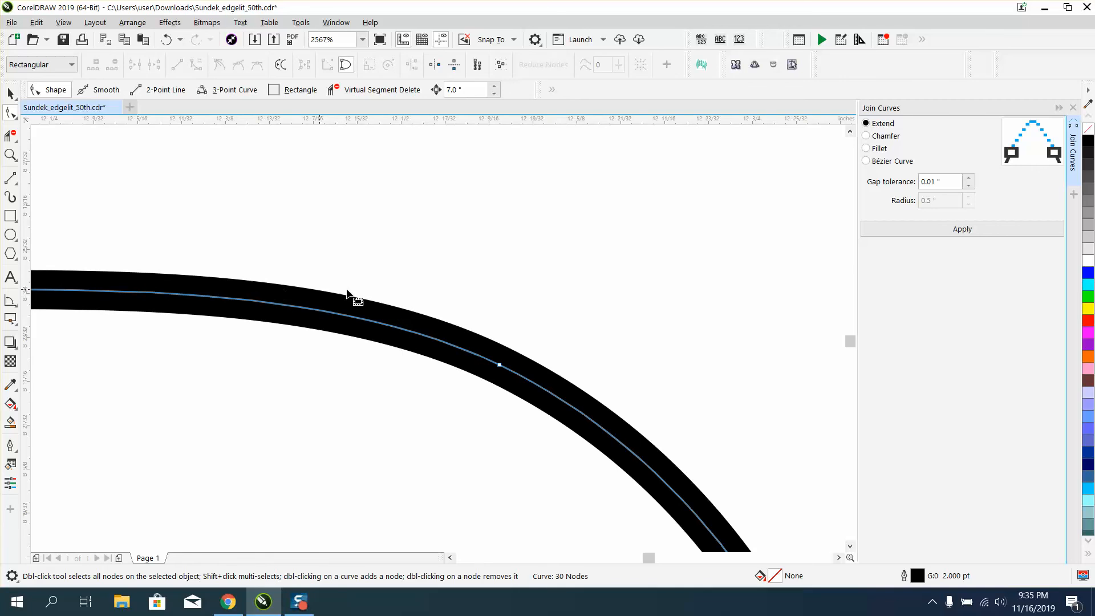
Delete the extra nodes on the upper right curve of the D's outer outline.
{"action": "scroll", "coordinate": [396, 290], "scroll_direction": "down", "scroll_amount": 2}
{"action": "scroll", "coordinate": [426, 286], "scroll_direction": "down", "scroll_amount": 1}
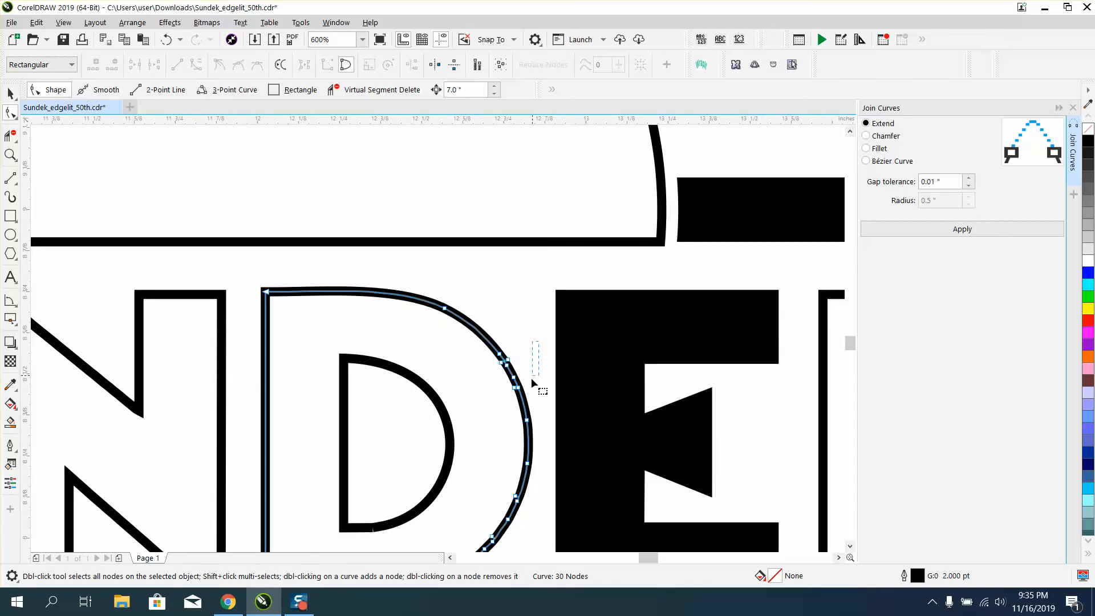
{"action": "left_click_drag", "start_coordinate": [488, 401], "coordinate": [488, 402]}
{"action": "key", "text": "Delete"}
{"action": "scroll", "coordinate": [488, 401], "scroll_direction": "down", "scroll_amount": 2}
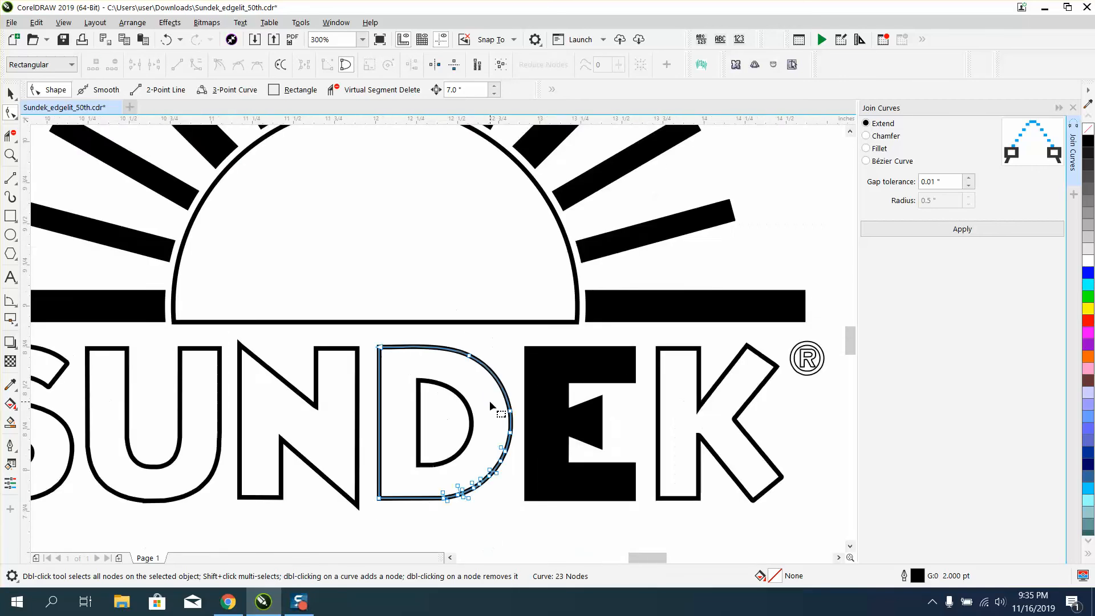
Delete the extra nodes along the top curve of the S outline.
{"action": "left_click", "coordinate": [10, 155]}
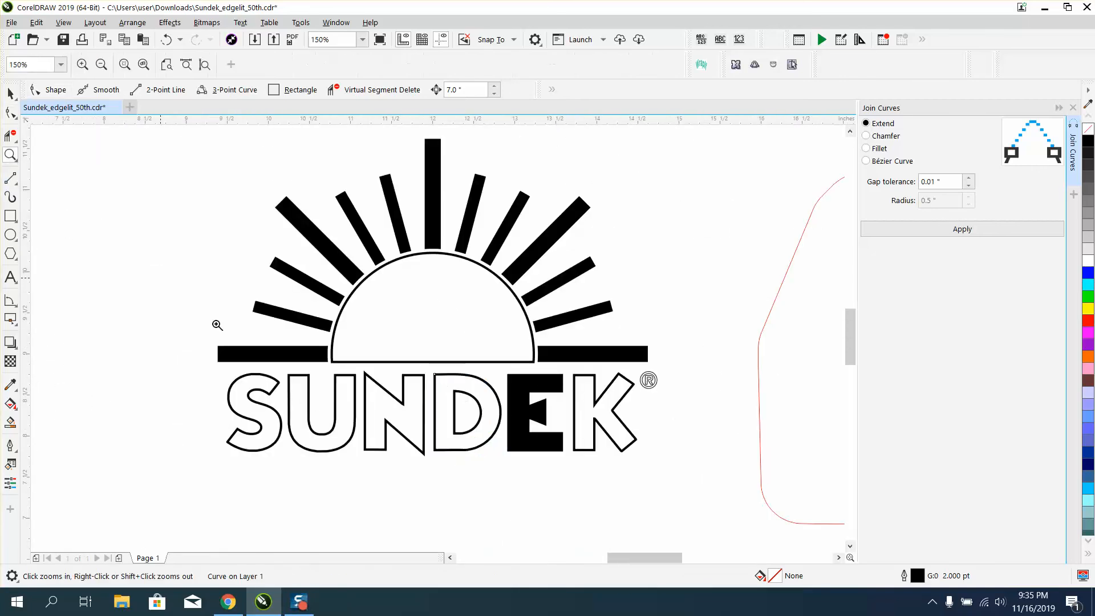
{"action": "left_click_drag", "start_coordinate": [301, 371], "coordinate": [390, 410]}
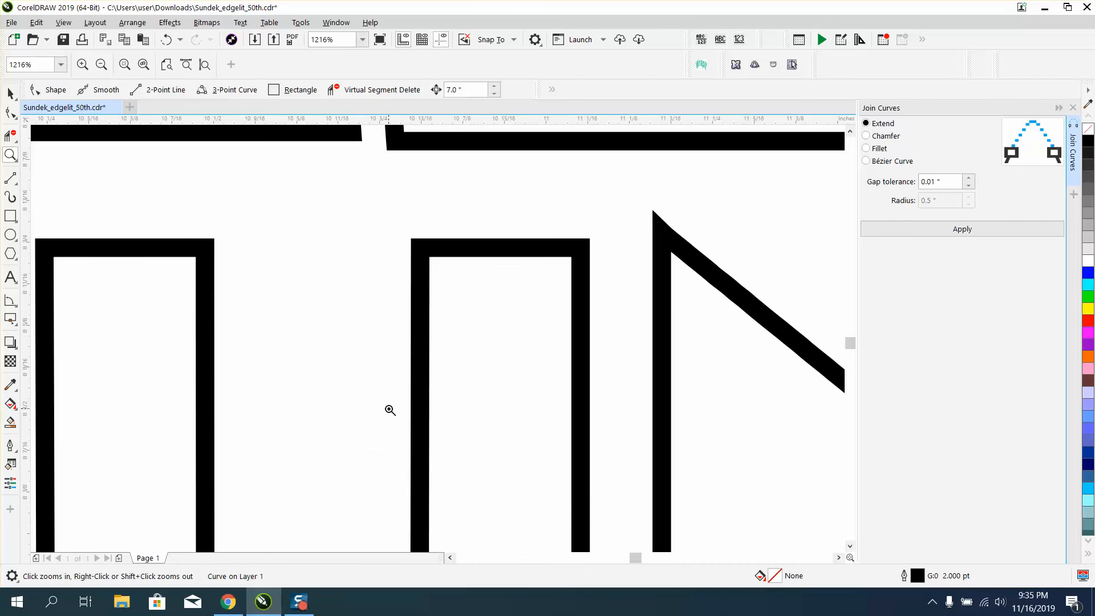
{"action": "scroll", "coordinate": [390, 410], "scroll_direction": "down", "scroll_amount": 2}
{"action": "left_click_drag", "start_coordinate": [152, 333], "coordinate": [346, 427]}
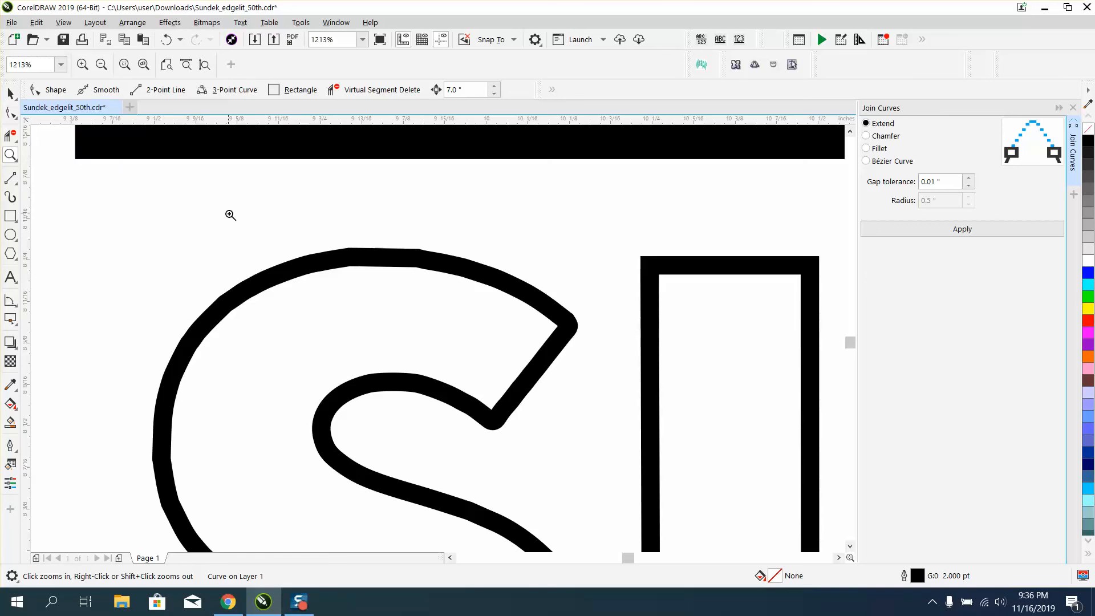
{"action": "left_click", "coordinate": [5, 113]}
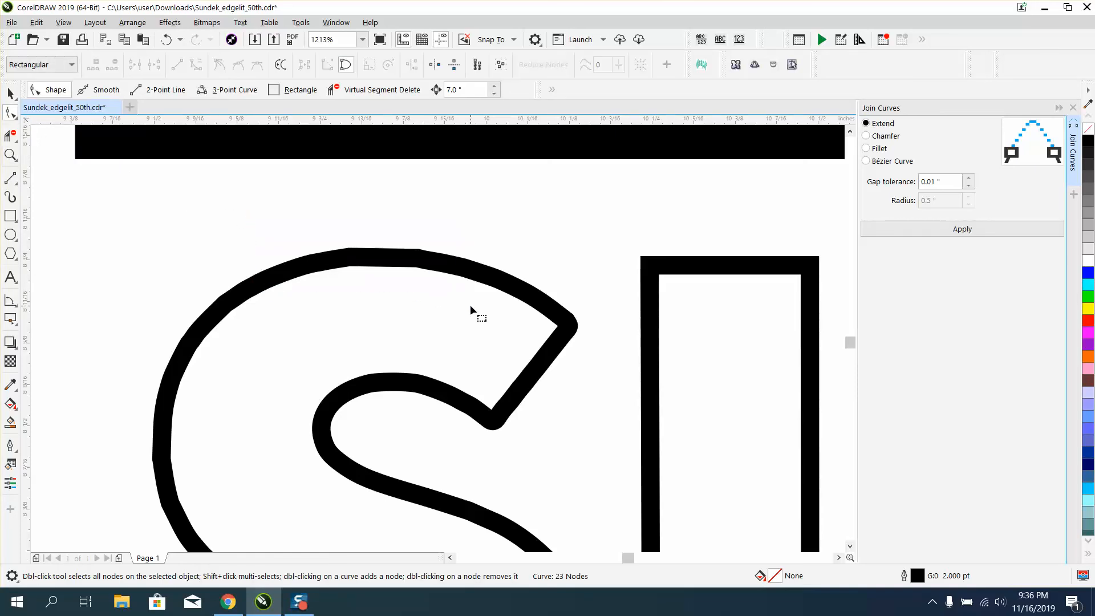
{"action": "left_click", "coordinate": [335, 251]}
{"action": "left_click_drag", "start_coordinate": [495, 311], "coordinate": [496, 311]}
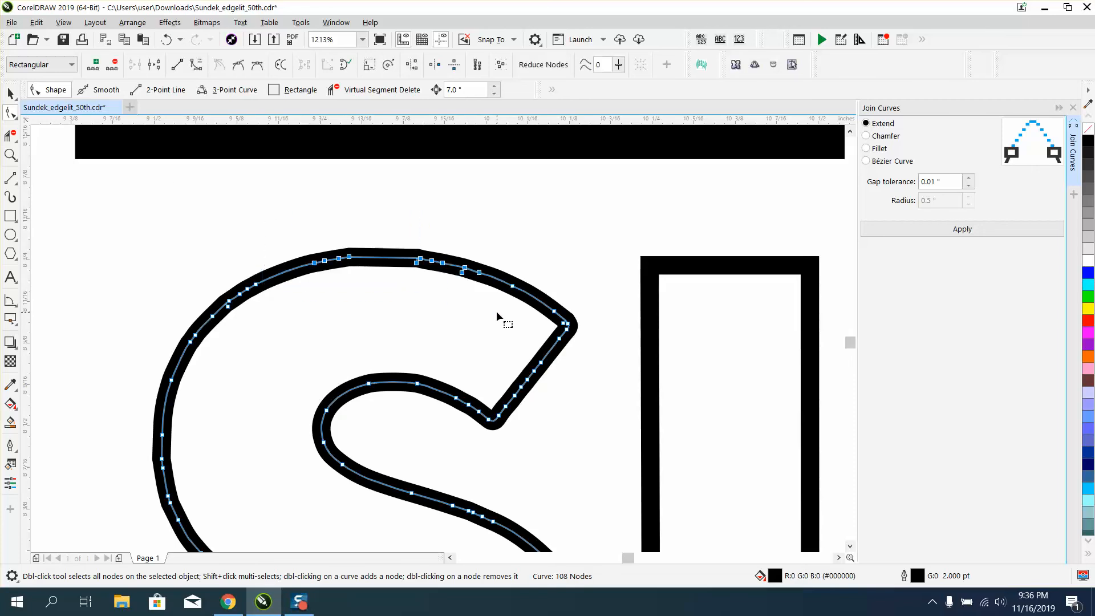
{"action": "key", "text": "Delete"}
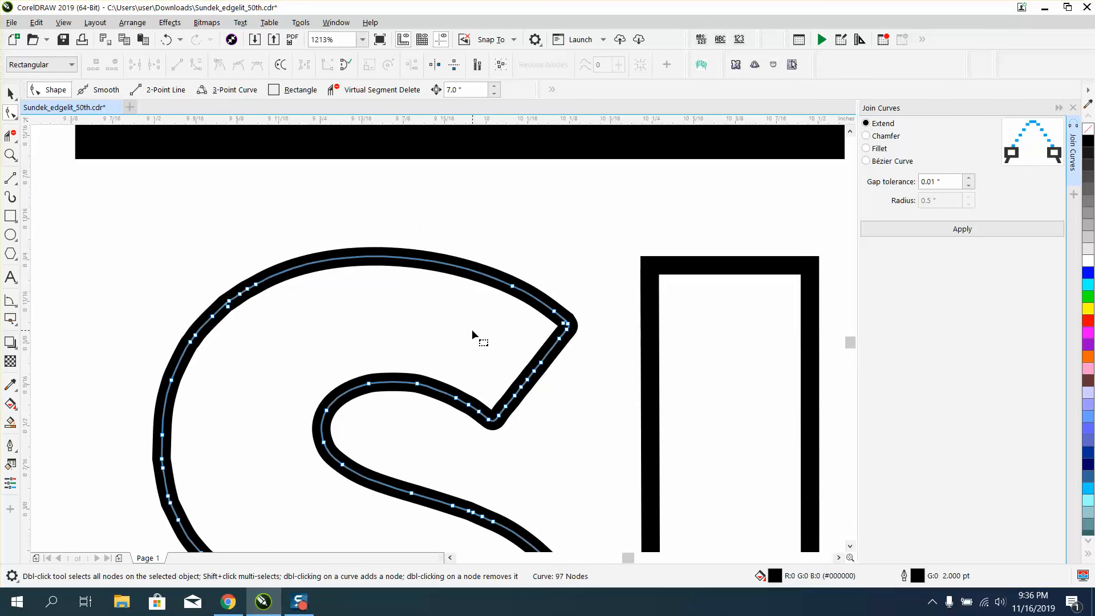
Delete the extra nodes along the inner curve of the S's upper arm.
{"action": "scroll", "coordinate": [419, 333], "scroll_direction": "down", "scroll_amount": 2}
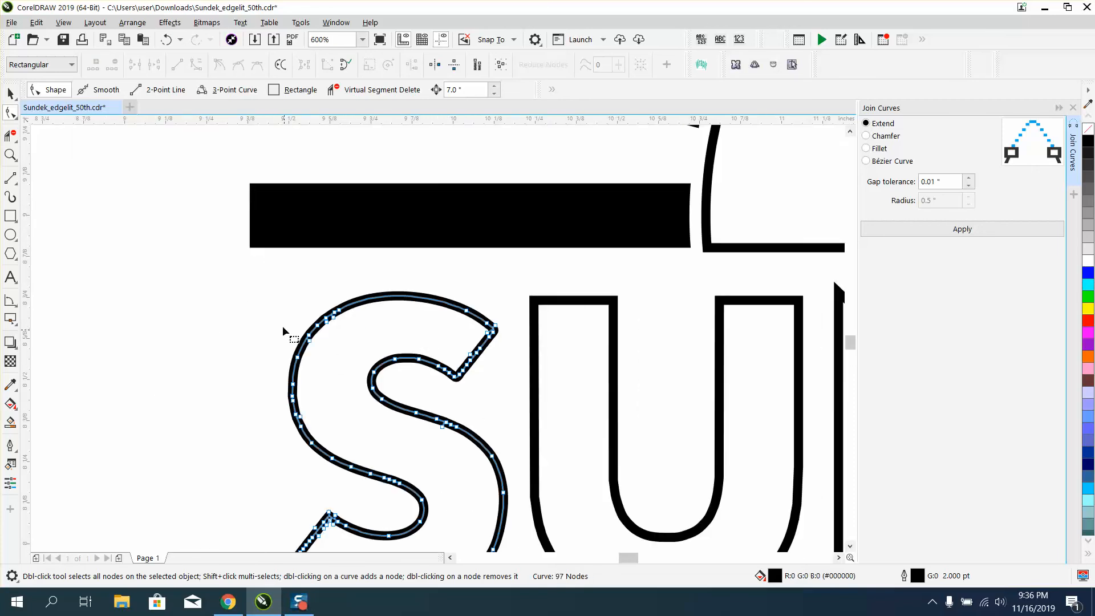
{"action": "left_click_drag", "start_coordinate": [360, 332], "coordinate": [364, 341]}
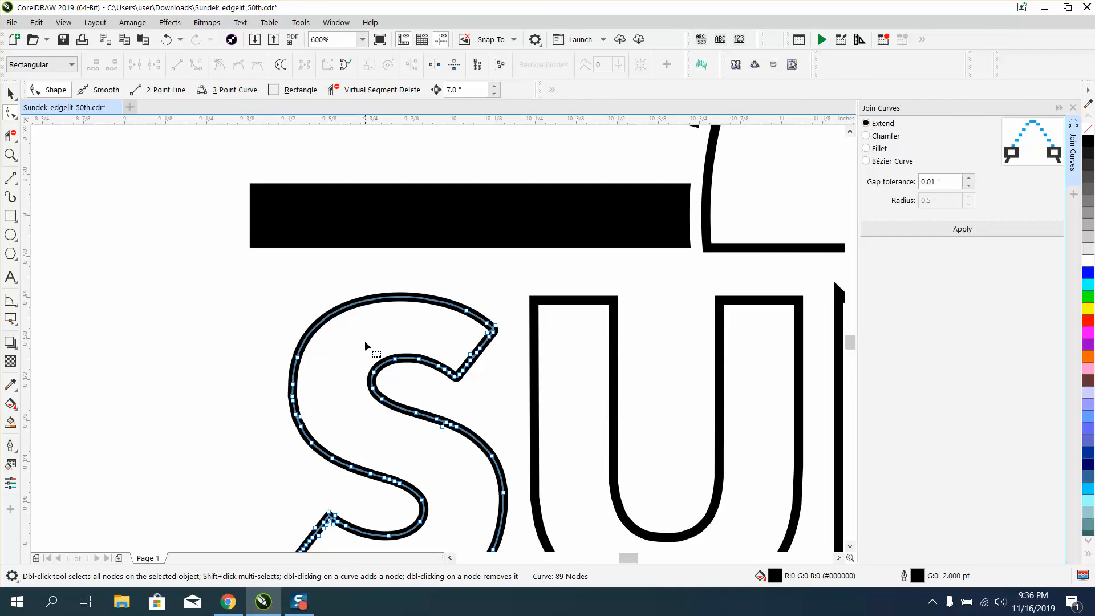
Try deleting the nodes along the bottom curve of the S outline.
{"action": "scroll", "coordinate": [365, 340], "scroll_direction": "down", "scroll_amount": 2}
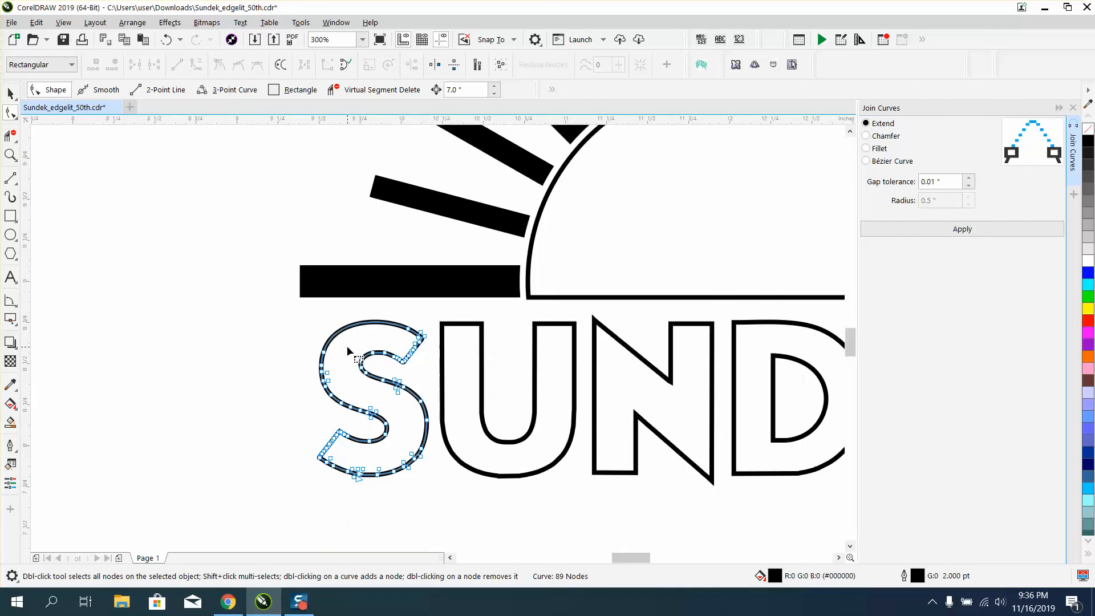
{"action": "left_click", "coordinate": [11, 154]}
{"action": "left_click_drag", "start_coordinate": [289, 410], "coordinate": [469, 512]}
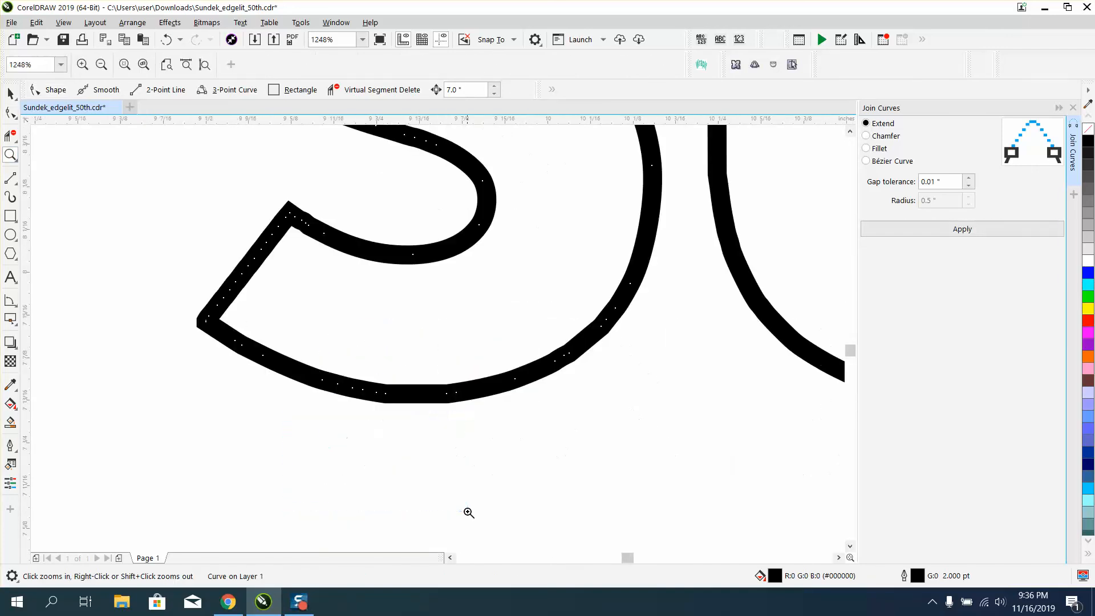
{"action": "left_click", "coordinate": [10, 112]}
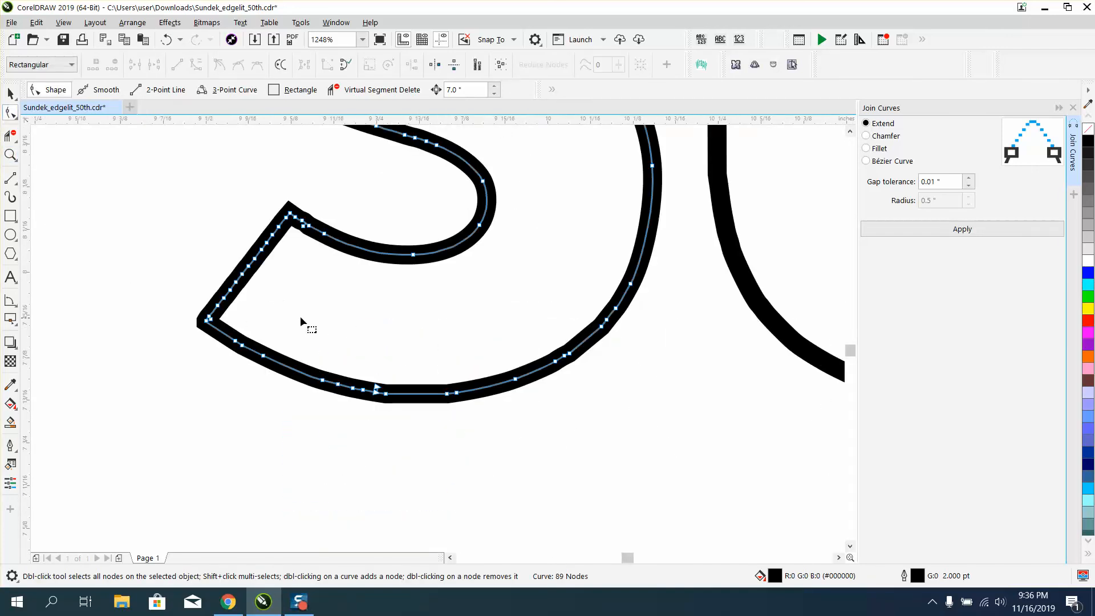
{"action": "left_click_drag", "start_coordinate": [448, 439], "coordinate": [455, 443]}
{"action": "key", "text": "Delete"}
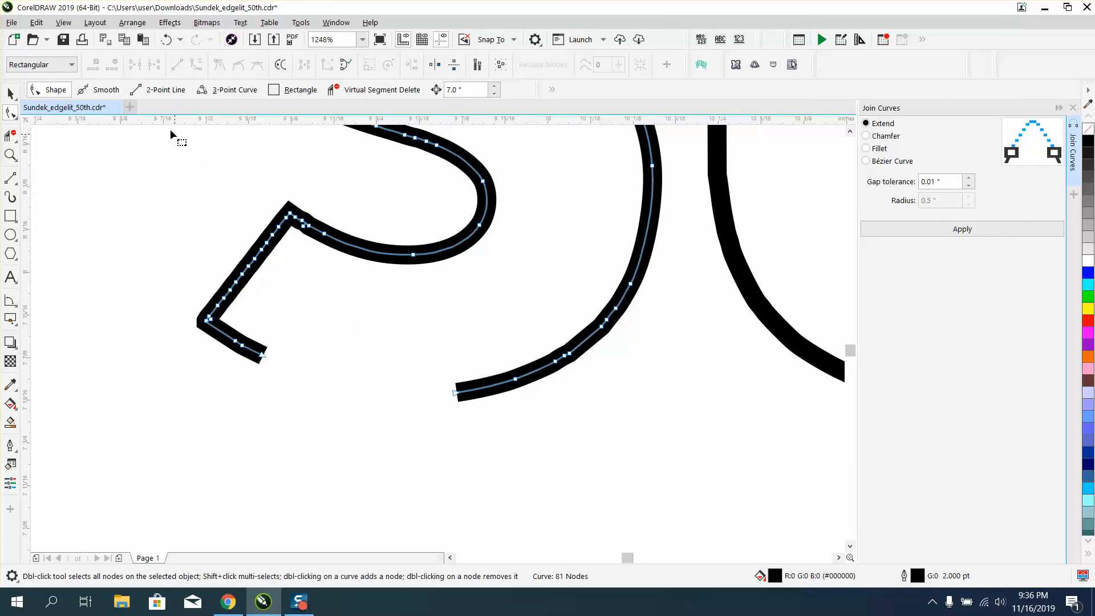
{"action": "left_click", "coordinate": [166, 39]}
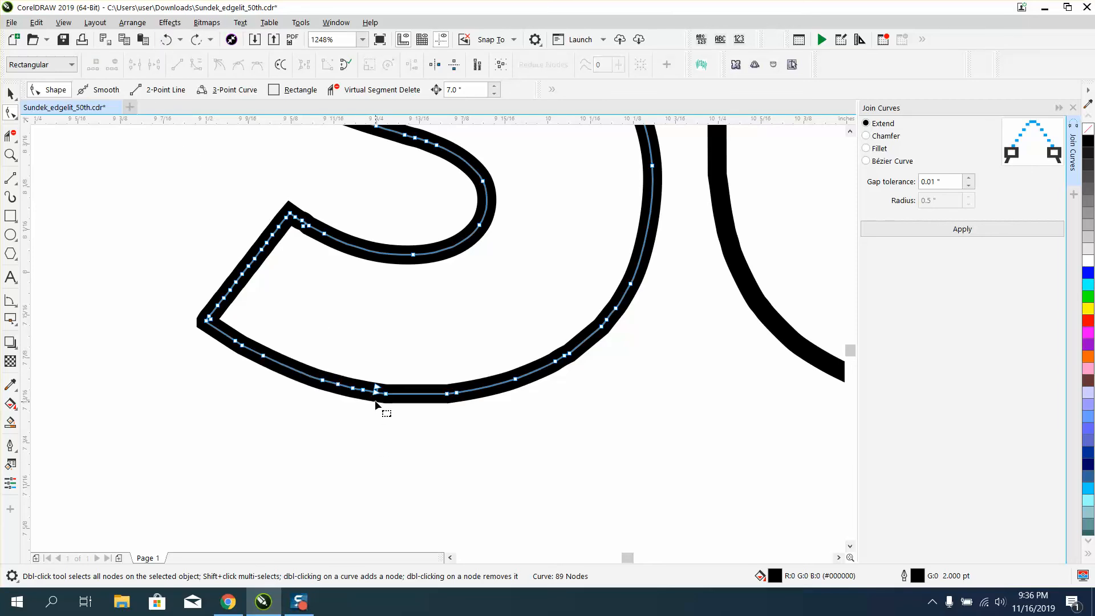
Join the S outline's open ends with Extend and remove its fill.
{"action": "left_click_drag", "start_coordinate": [368, 374], "coordinate": [393, 410]}
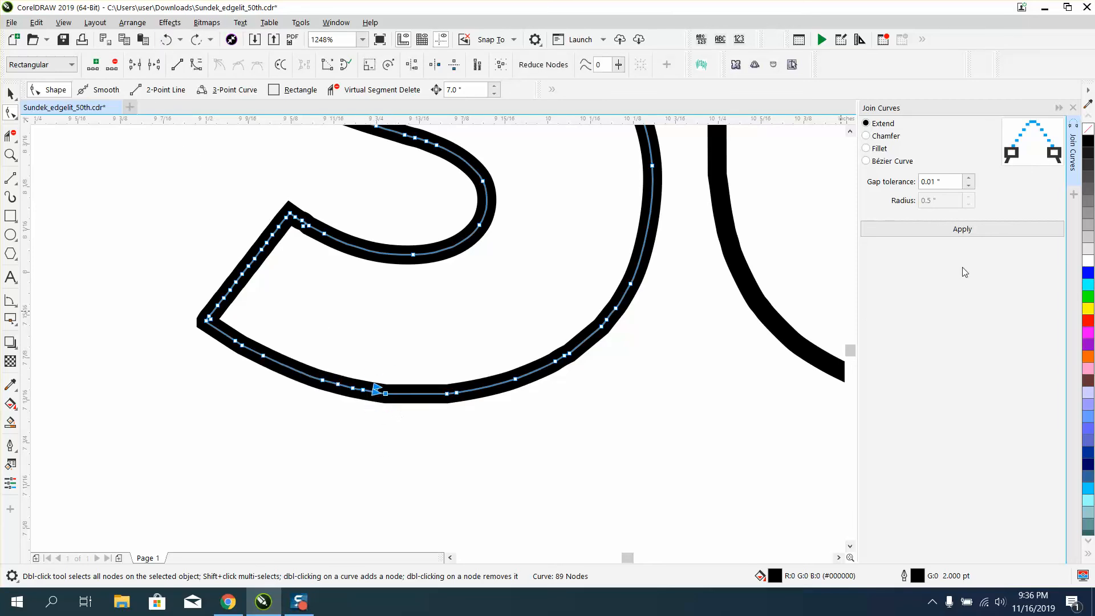
{"action": "left_click", "coordinate": [969, 231]}
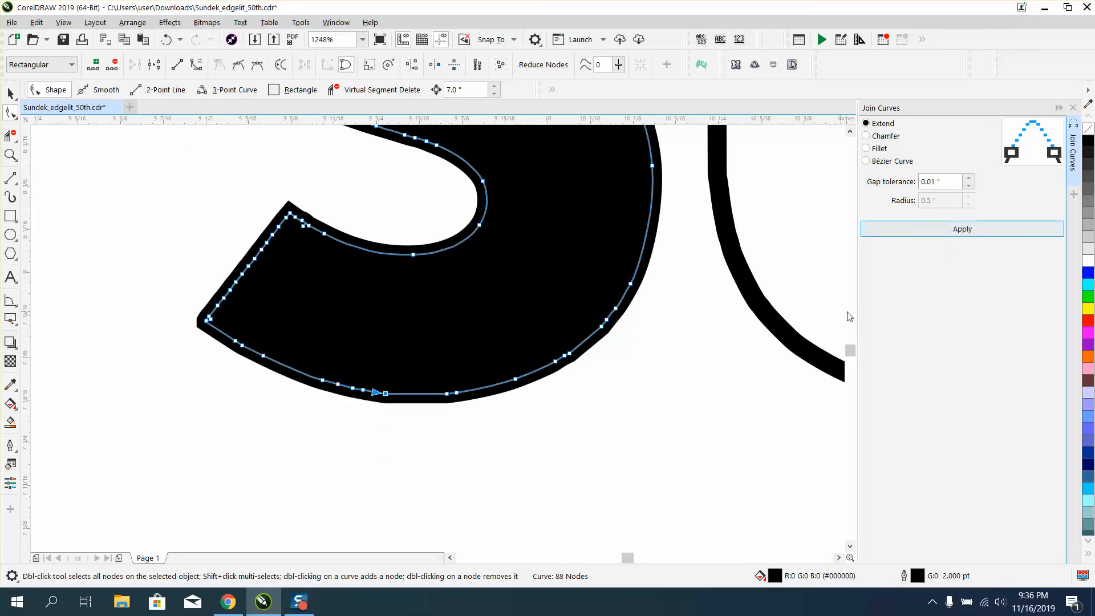
{"action": "left_click", "coordinate": [1088, 129]}
Delete the extra nodes along the bottom curve of the S outline.
{"action": "left_click_drag", "start_coordinate": [288, 342], "coordinate": [484, 437]}
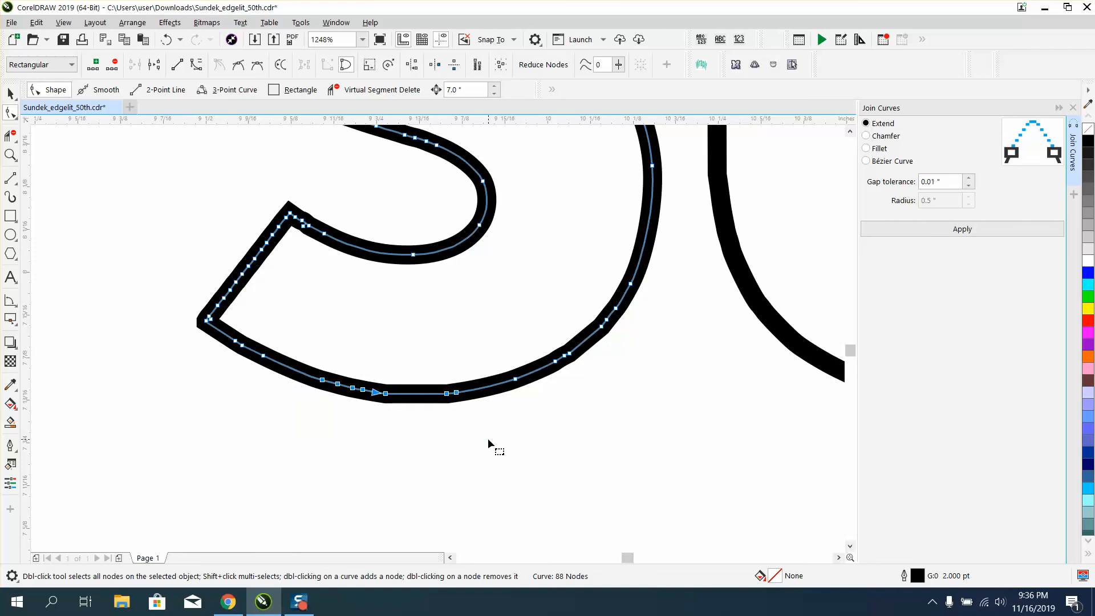
{"action": "key", "text": "Delete"}
Fill the S, U, N, D and K letter outlines with black using Smart Fill.
{"action": "scroll", "coordinate": [376, 413], "scroll_direction": "down", "scroll_amount": 4}
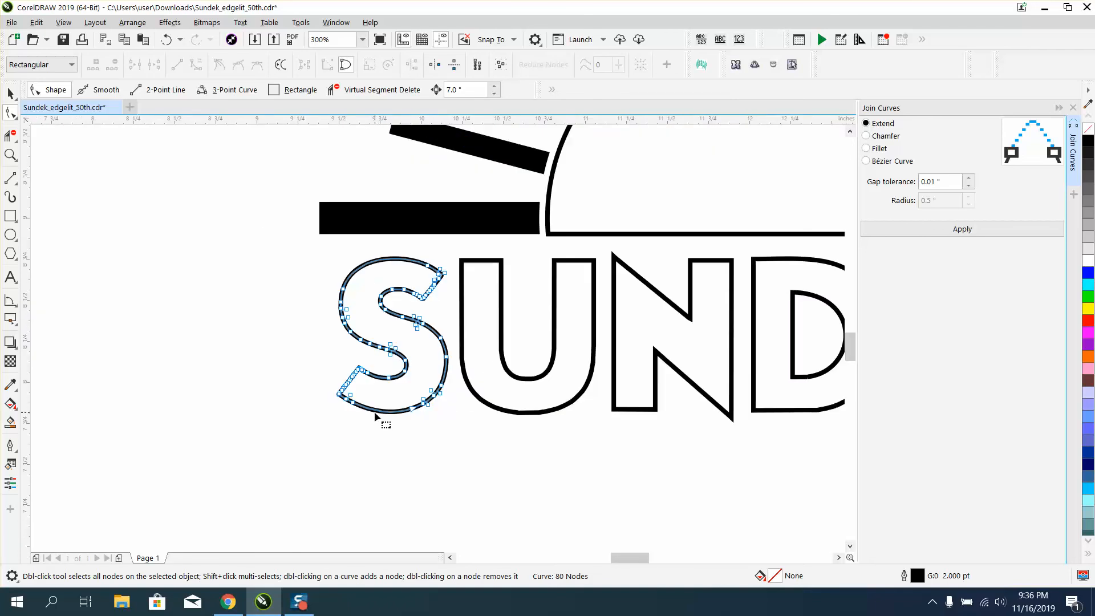
{"action": "scroll", "coordinate": [377, 417], "scroll_direction": "down", "scroll_amount": 1}
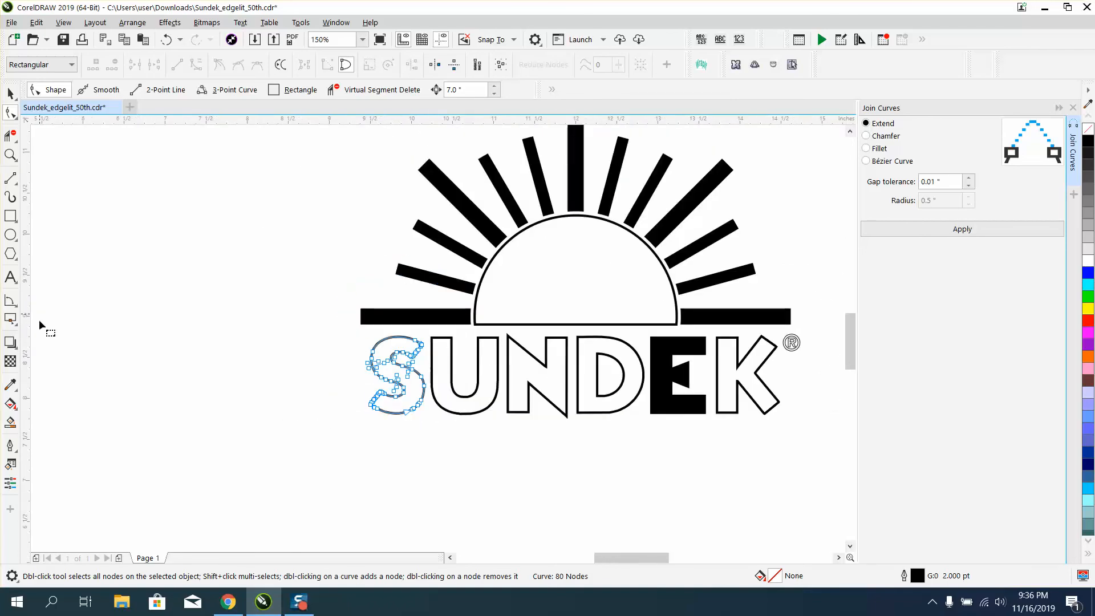
{"action": "left_click", "coordinate": [10, 422]}
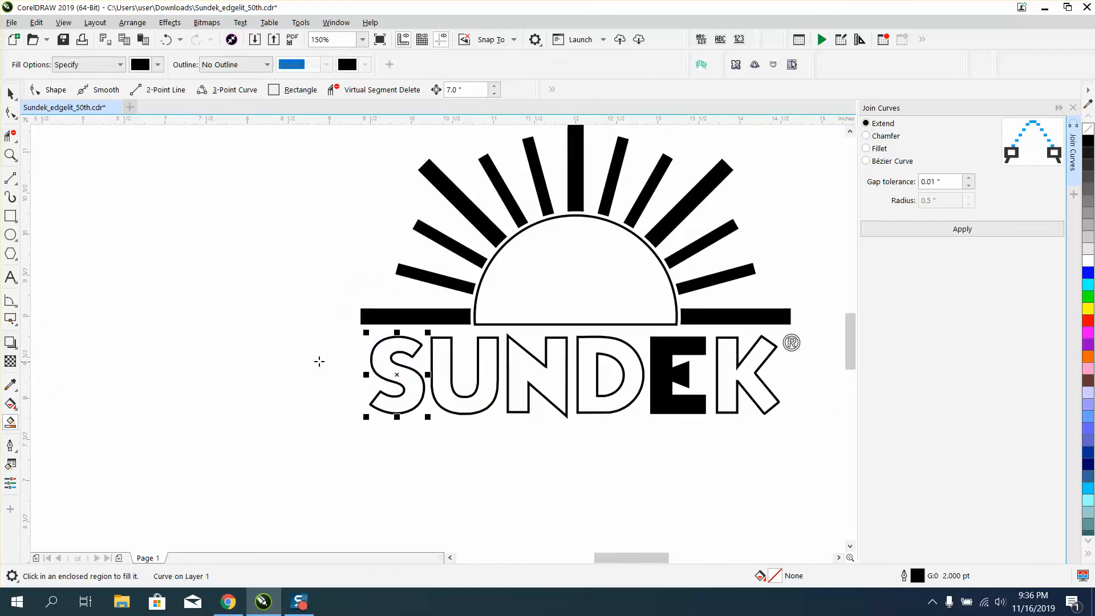
{"action": "left_click", "coordinate": [377, 348]}
{"action": "left_click", "coordinate": [463, 356]}
{"action": "left_click", "coordinate": [550, 366]}
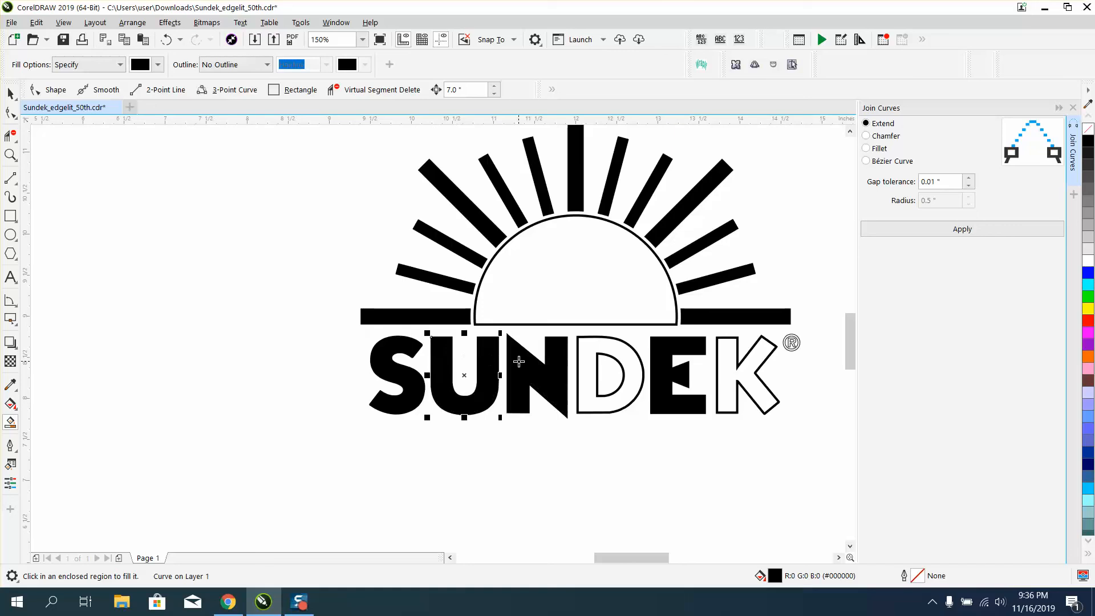
{"action": "left_click", "coordinate": [584, 360]}
{"action": "left_click", "coordinate": [727, 358]}
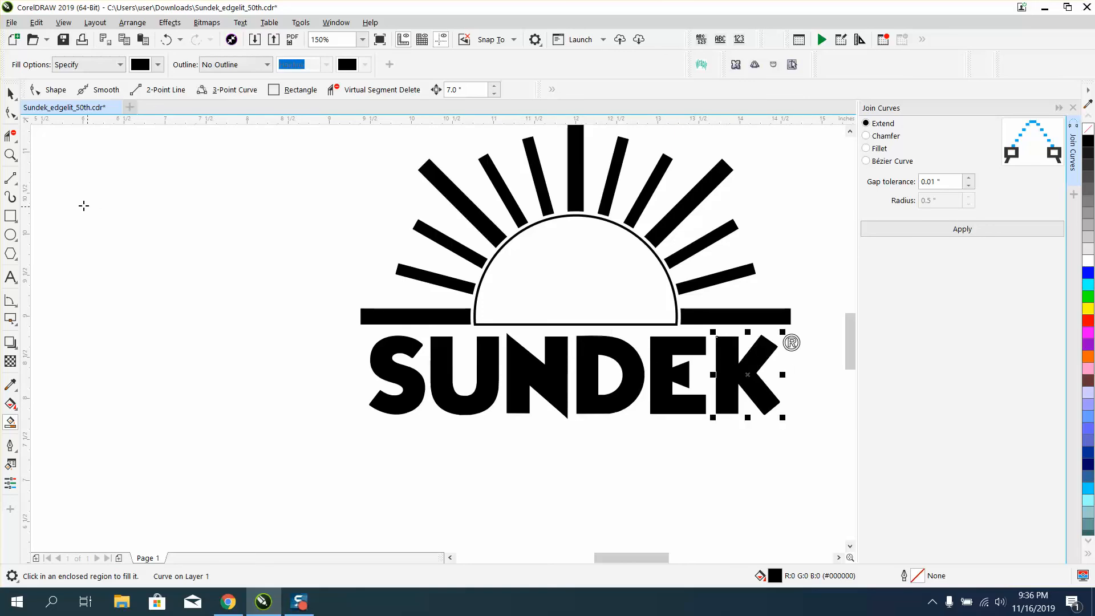
Examine the registered trademark symbol beside the K up close.
{"action": "left_click", "coordinate": [10, 155]}
{"action": "left_click_drag", "start_coordinate": [764, 326], "coordinate": [843, 390]}
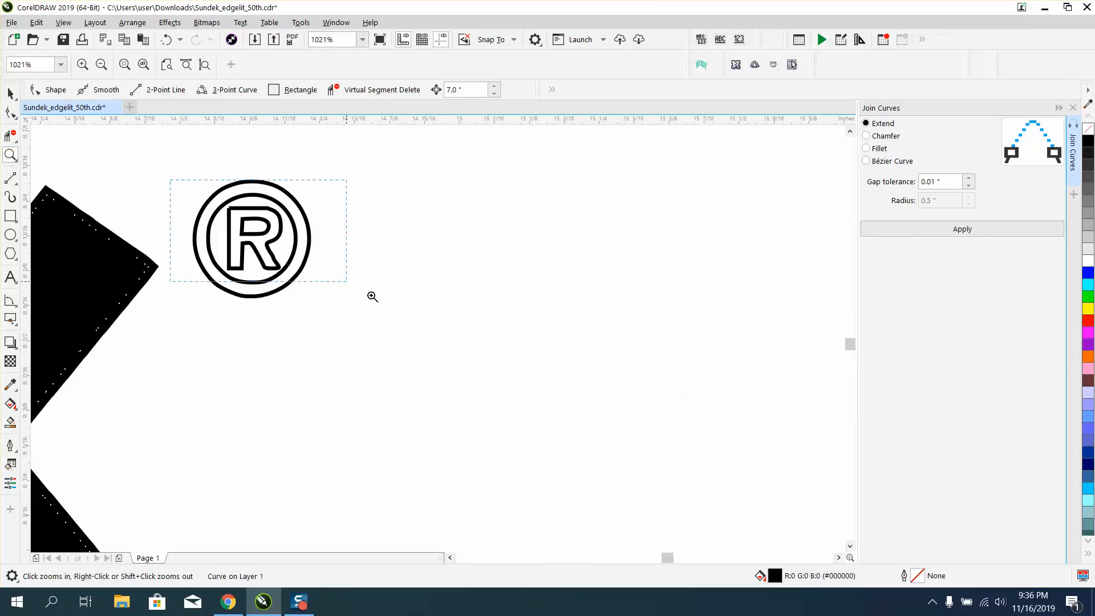
{"action": "left_click_drag", "start_coordinate": [371, 296], "coordinate": [394, 311]}
{"action": "right_click", "coordinate": [394, 311]}
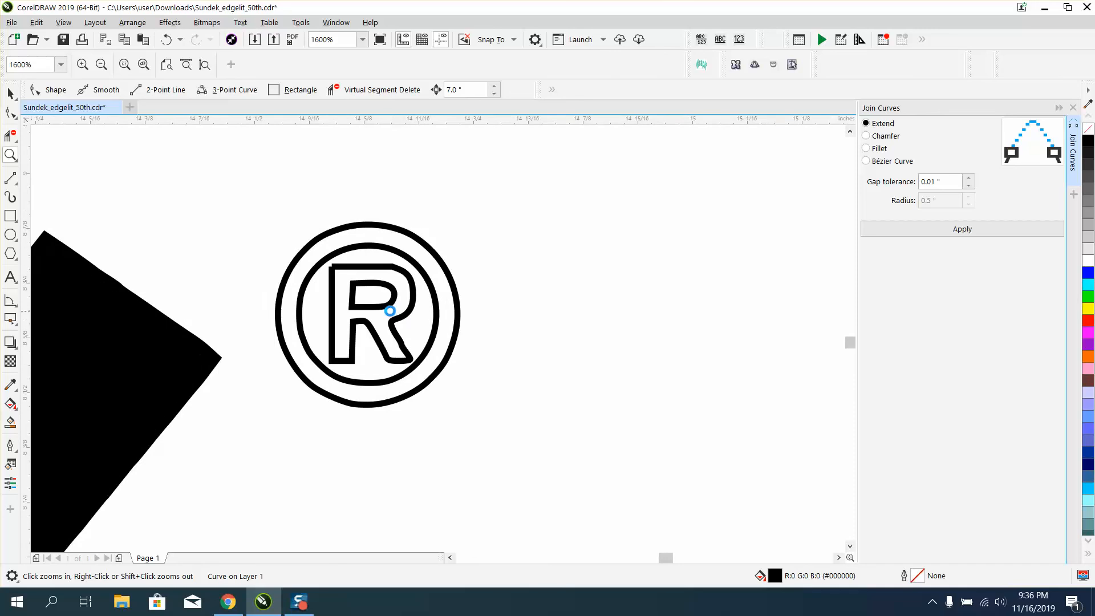
{"action": "right_click", "coordinate": [391, 311]}
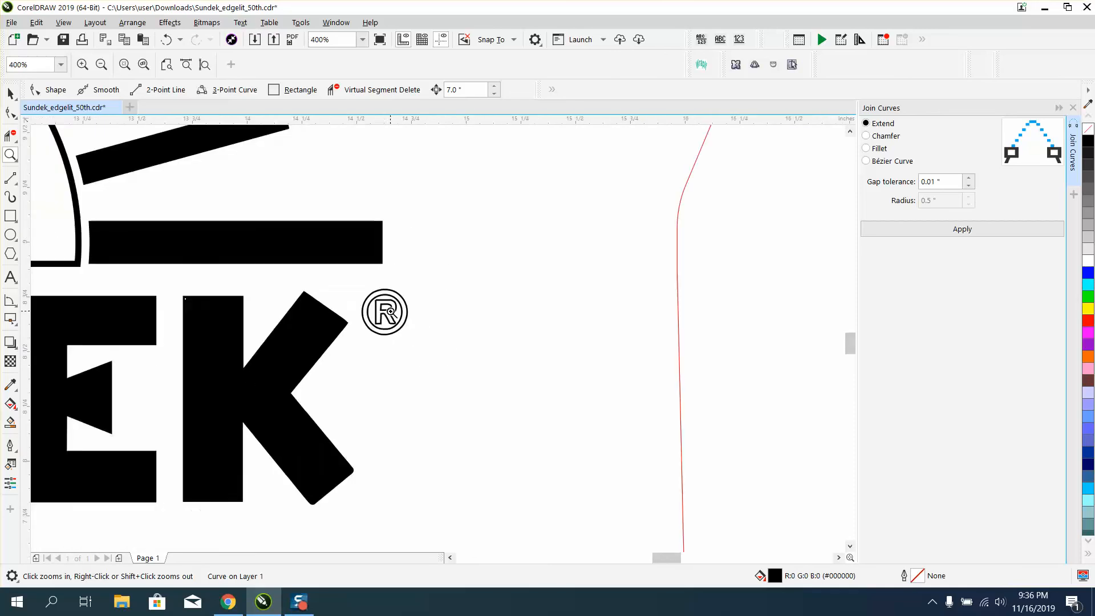
{"action": "right_click", "coordinate": [427, 319]}
{"action": "left_click_drag", "start_coordinate": [392, 306], "coordinate": [445, 354]}
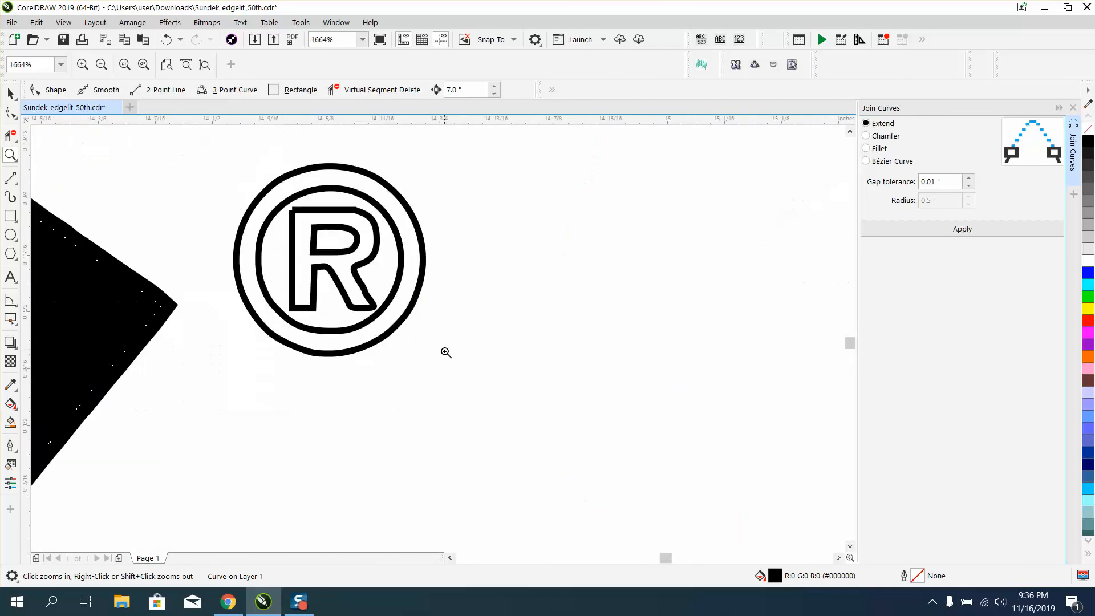
{"action": "right_click", "coordinate": [349, 280]}
{"action": "right_click", "coordinate": [391, 288]}
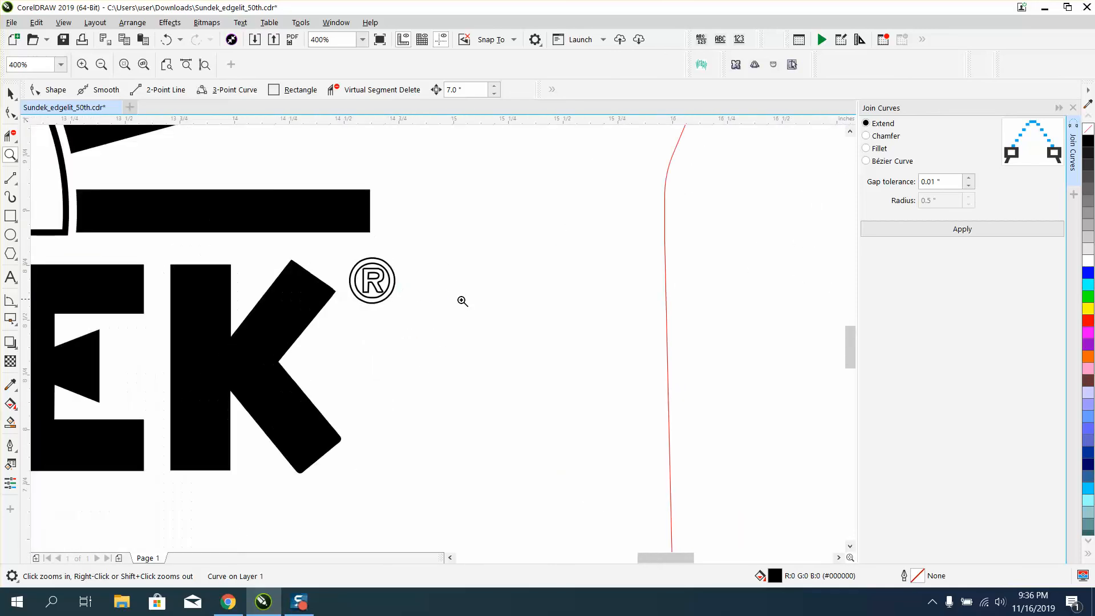
{"action": "right_click", "coordinate": [460, 303]}
{"action": "right_click", "coordinate": [464, 300]}
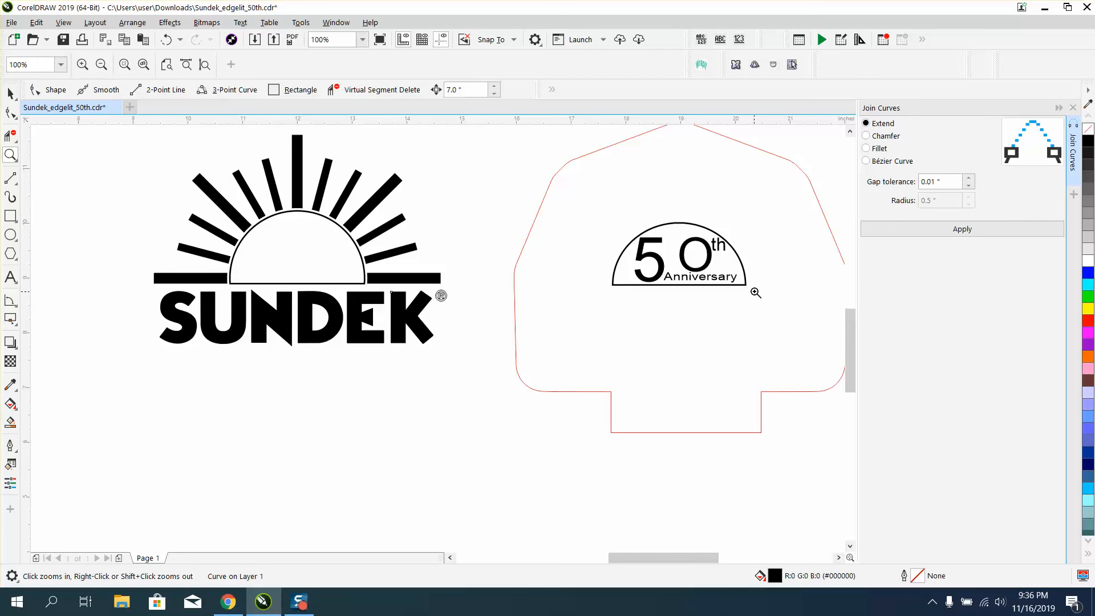
Try moving the red outline shape over the SUNDEK logo and back.
{"action": "left_click", "coordinate": [11, 93]}
{"action": "left_click", "coordinate": [532, 226]}
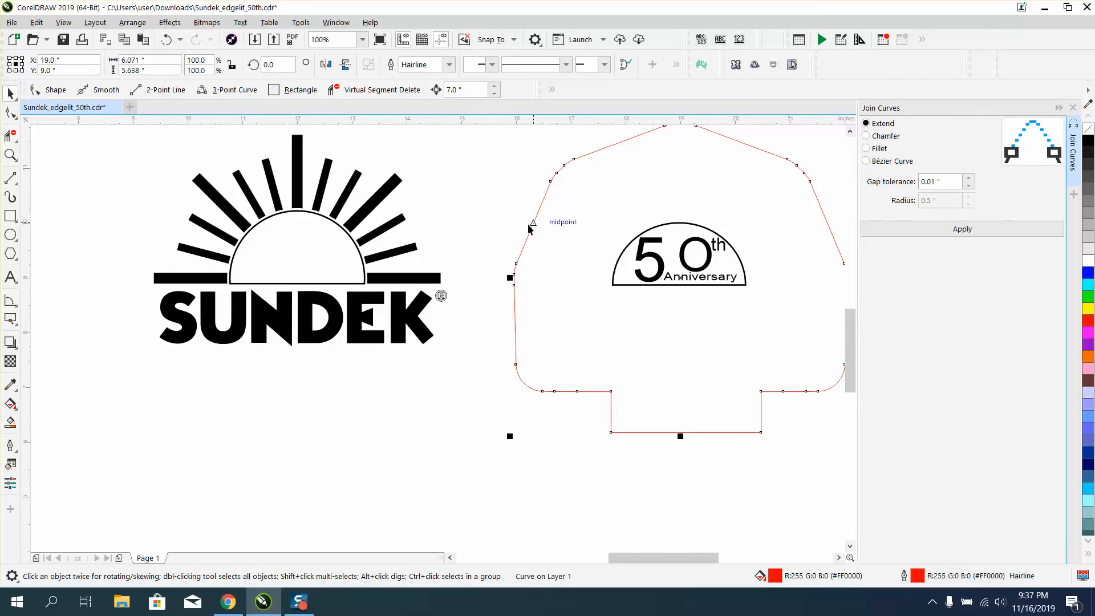
{"action": "key", "text": "Left"}
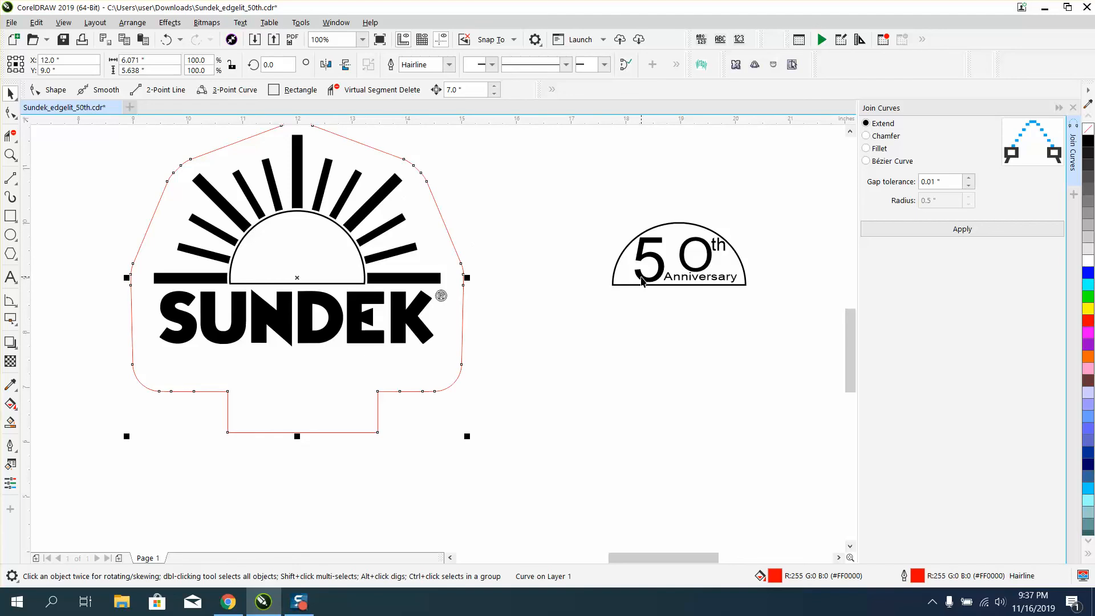
{"action": "key", "text": "Right"}
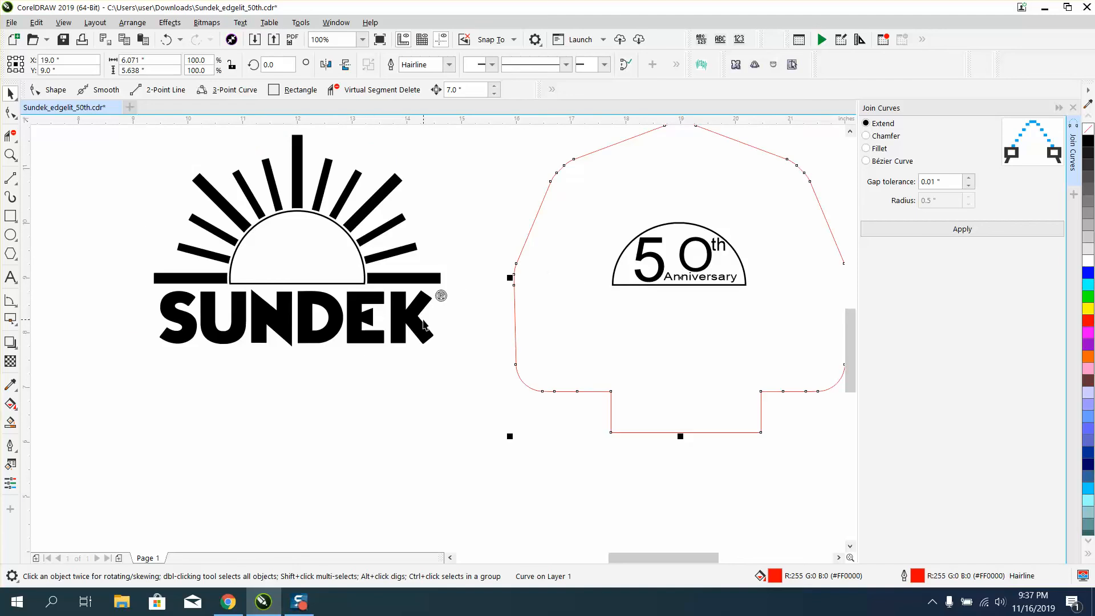